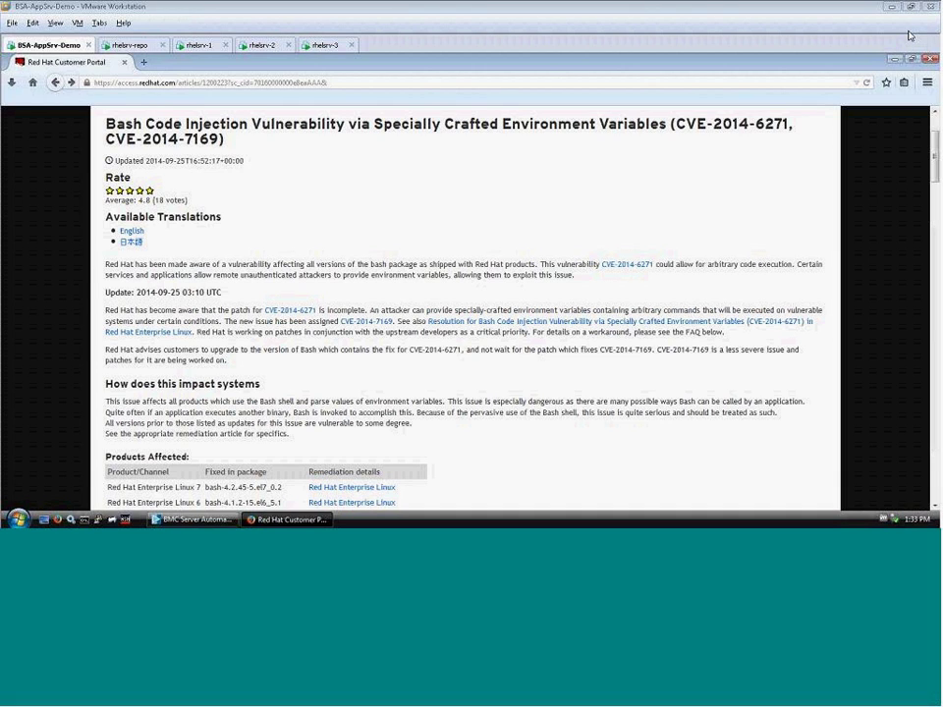
# Review the Bash code injection article's affected products table and highlight the diagnostic command that tests for the vulnerability
pyautogui.scroll(-1, 485, 217)
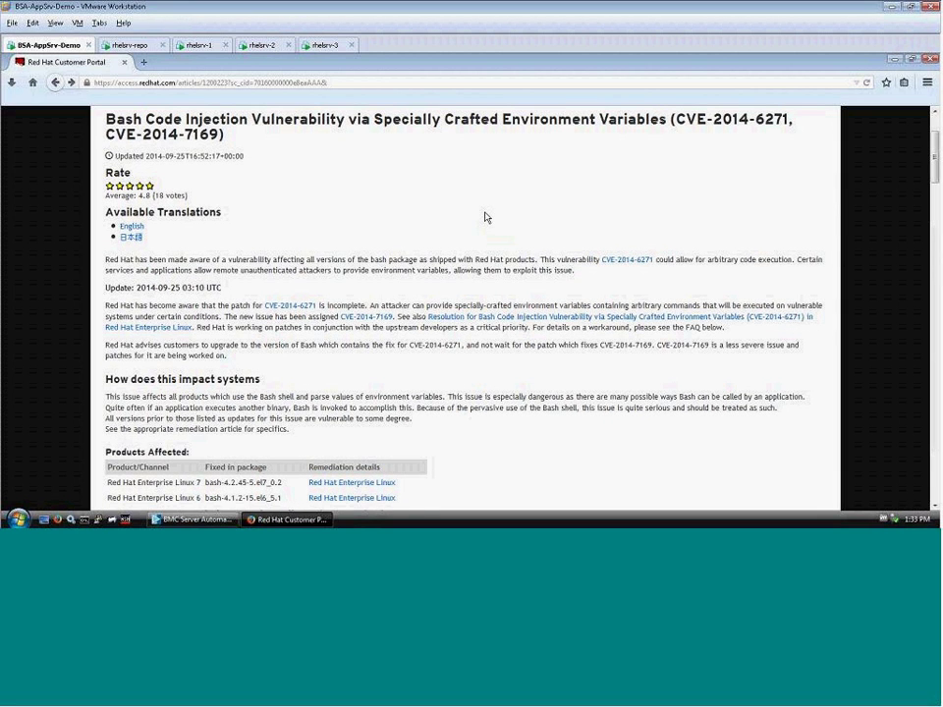
pyautogui.scroll(-4, 485, 217)
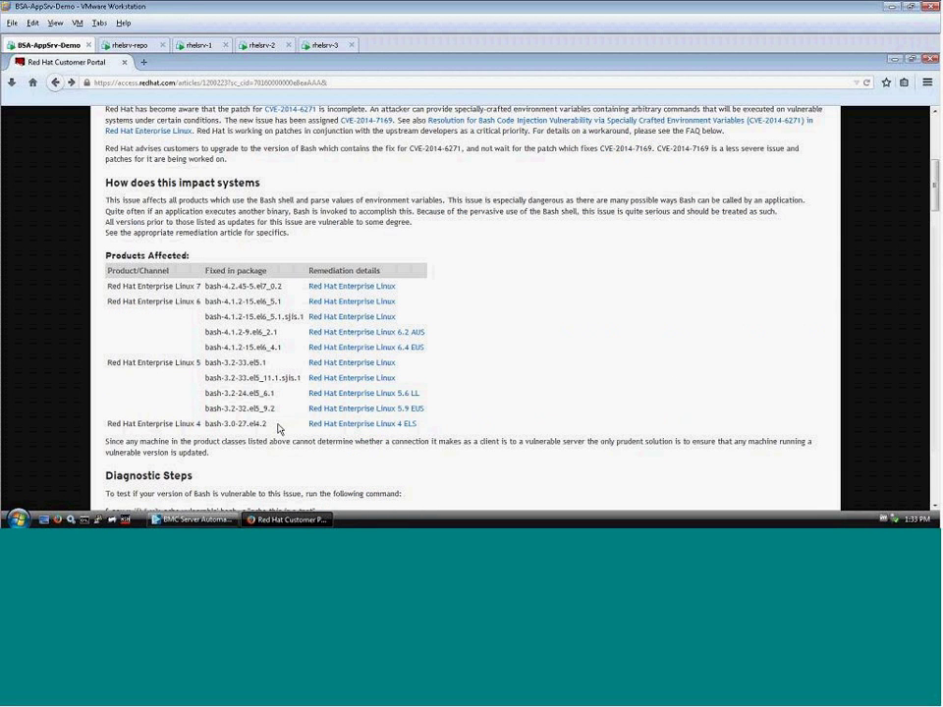
pyautogui.scroll(-3, 299, 406)
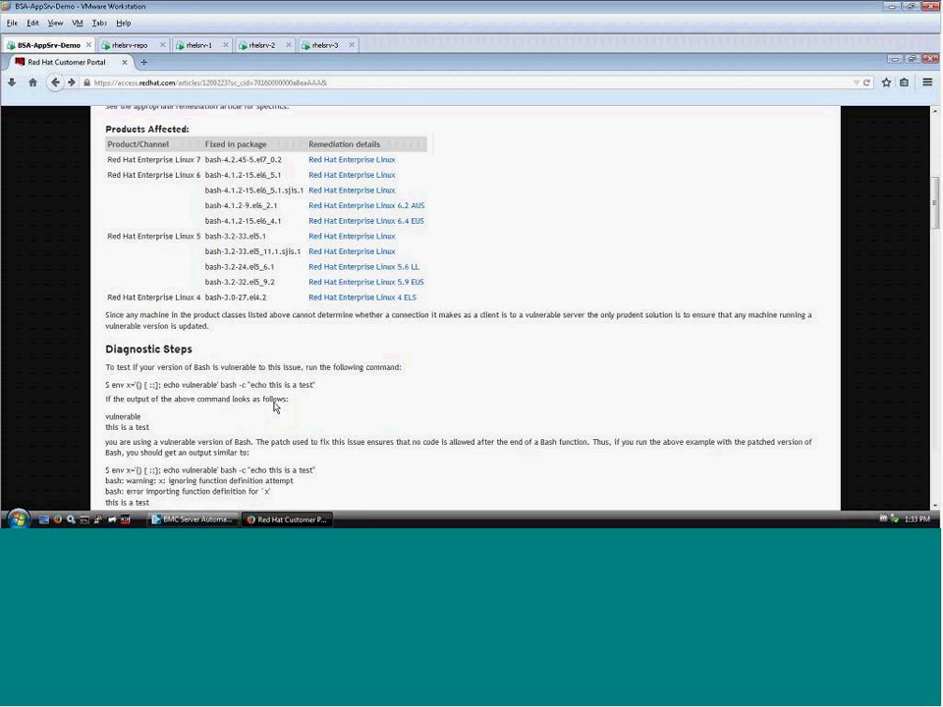
pyautogui.scroll(-2, 131, 266)
pyautogui.moveTo(316, 312); pyautogui.dragTo(112, 314)
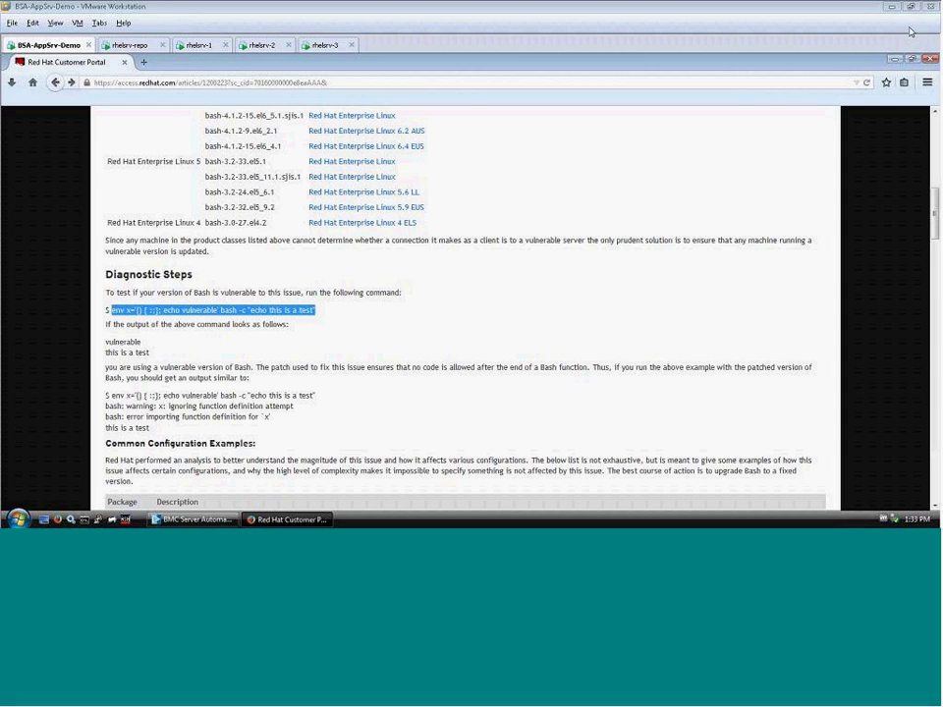
pyautogui.click(356, 321)
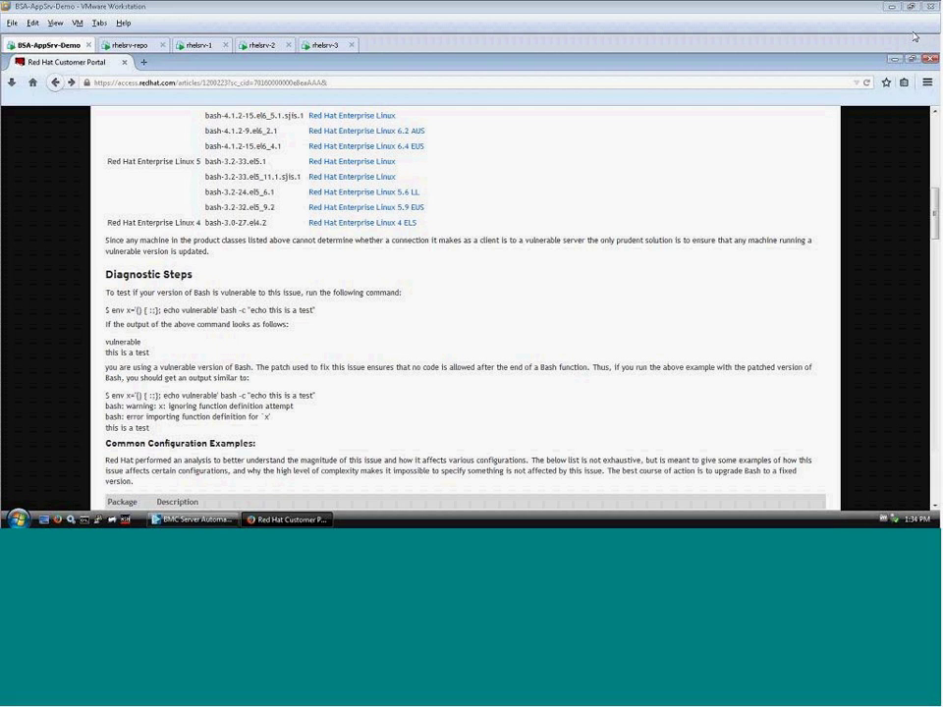
# Go forward to the CVE-2014-6271 page and examine its Red Hat security errata table
pyautogui.hotkey('alt', 'Right')
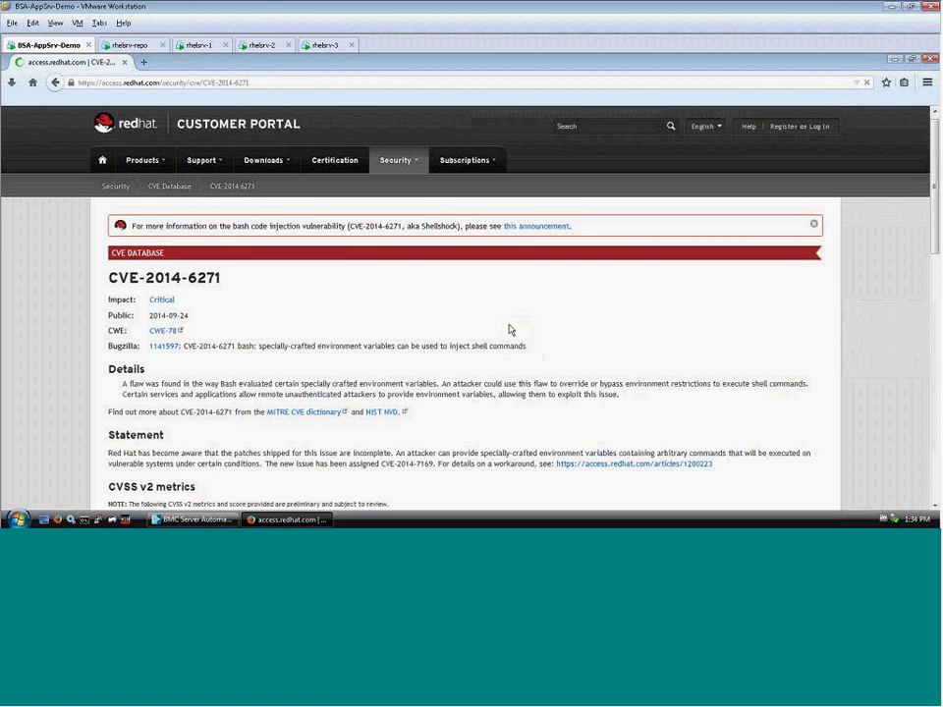
pyautogui.scroll(-10, 509, 330)
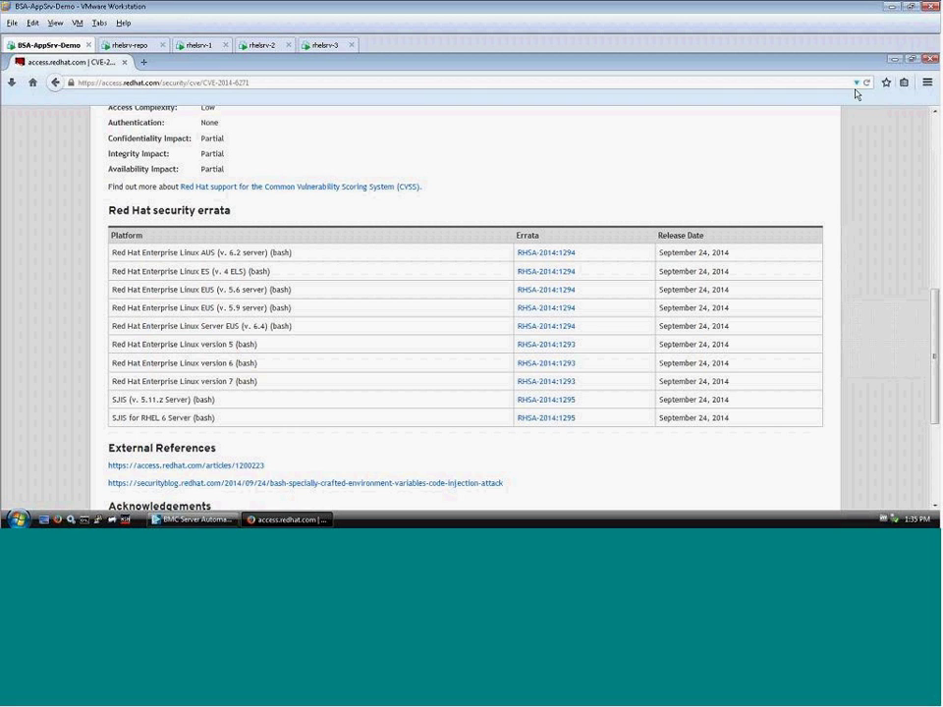
# Switch to the BMC Server Automation Console and select the All Red Hat group under All Servers by OS
pyautogui.click(193, 519)
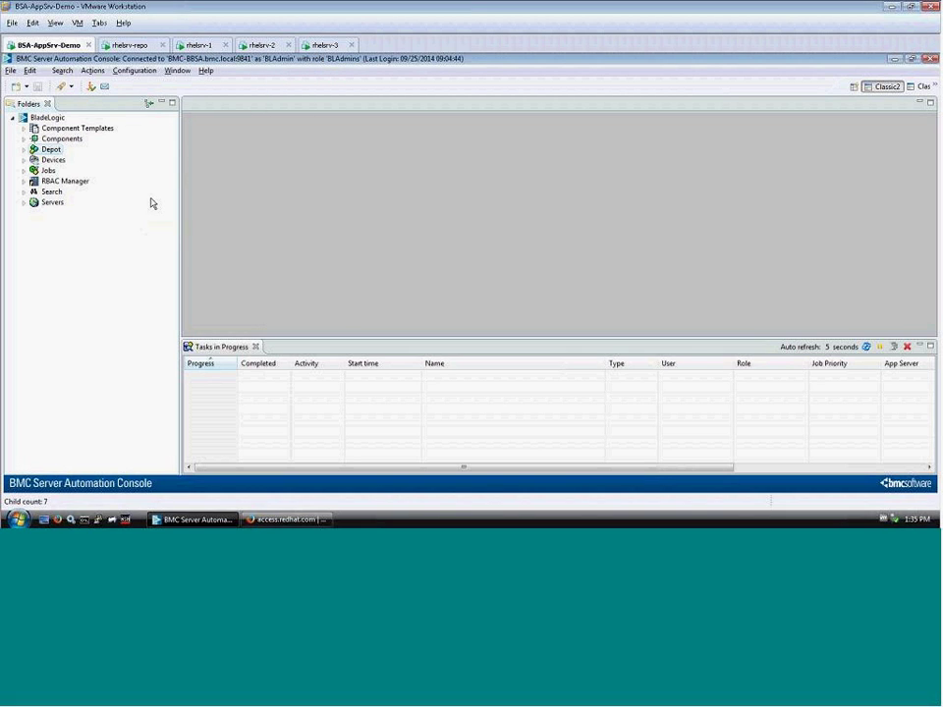
pyautogui.click(23, 203)
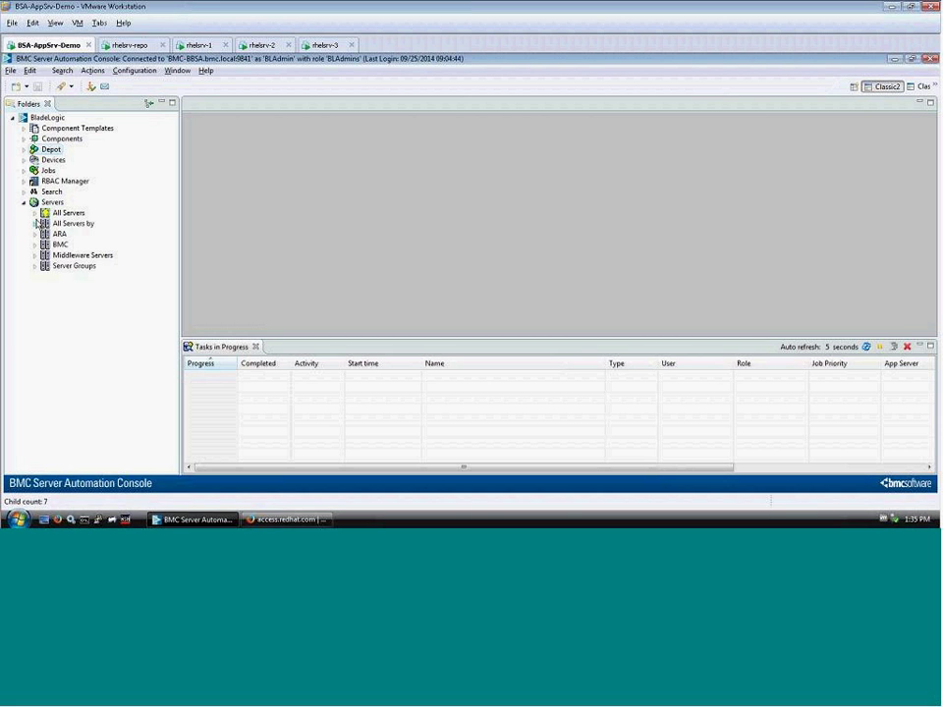
pyautogui.click(35, 224)
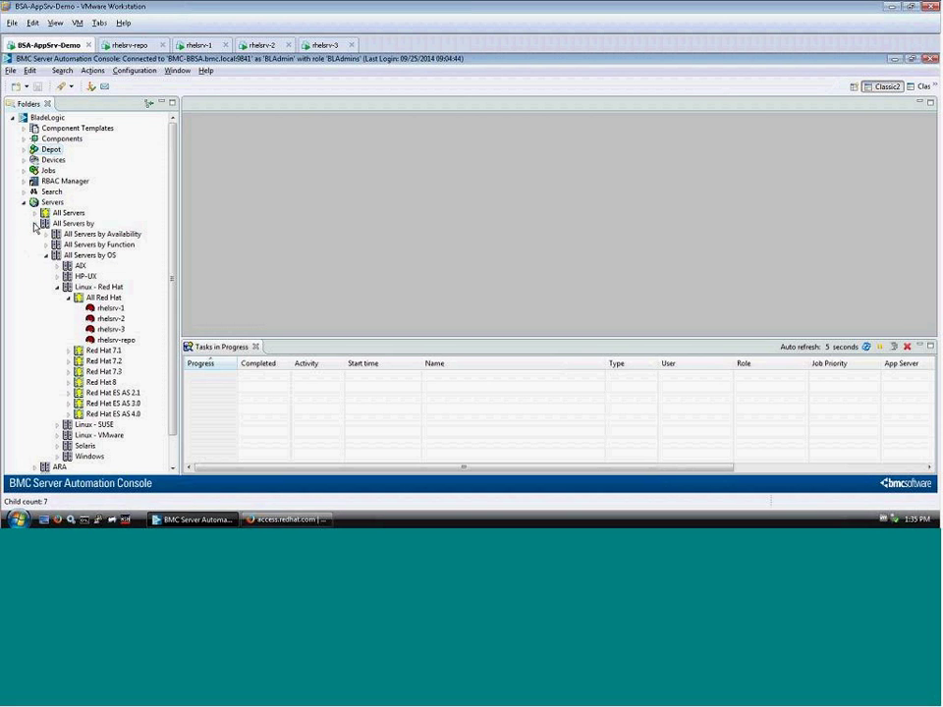
pyautogui.click(103, 297)
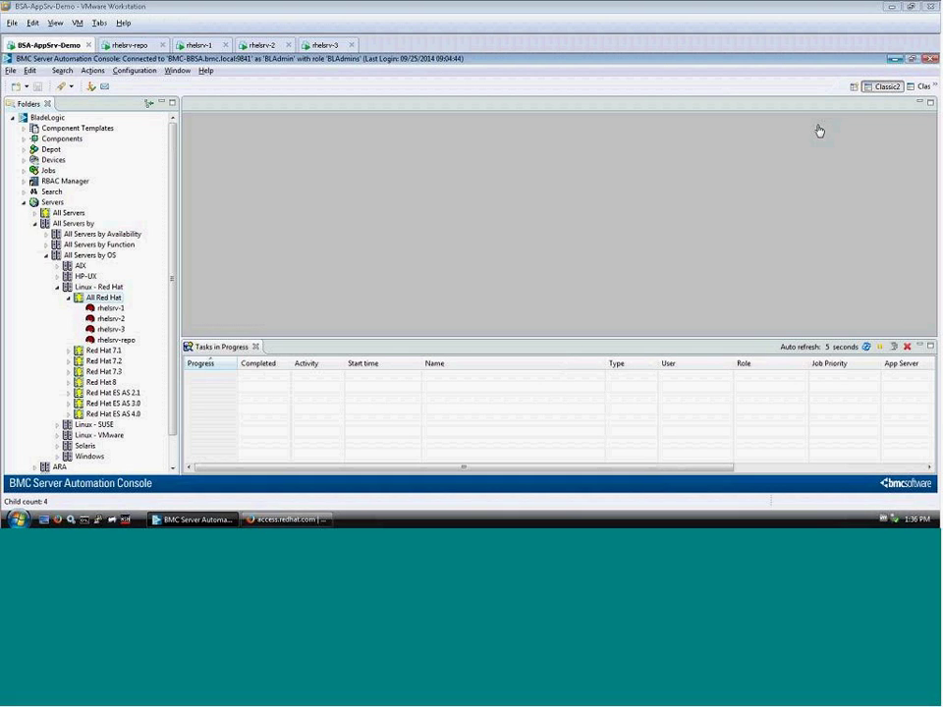
# Inspect the BASH Injection Vulnerability Check definition among the Extended Objects in the Config Object Dictionary, then close the dictionary
pyautogui.click(135, 71)
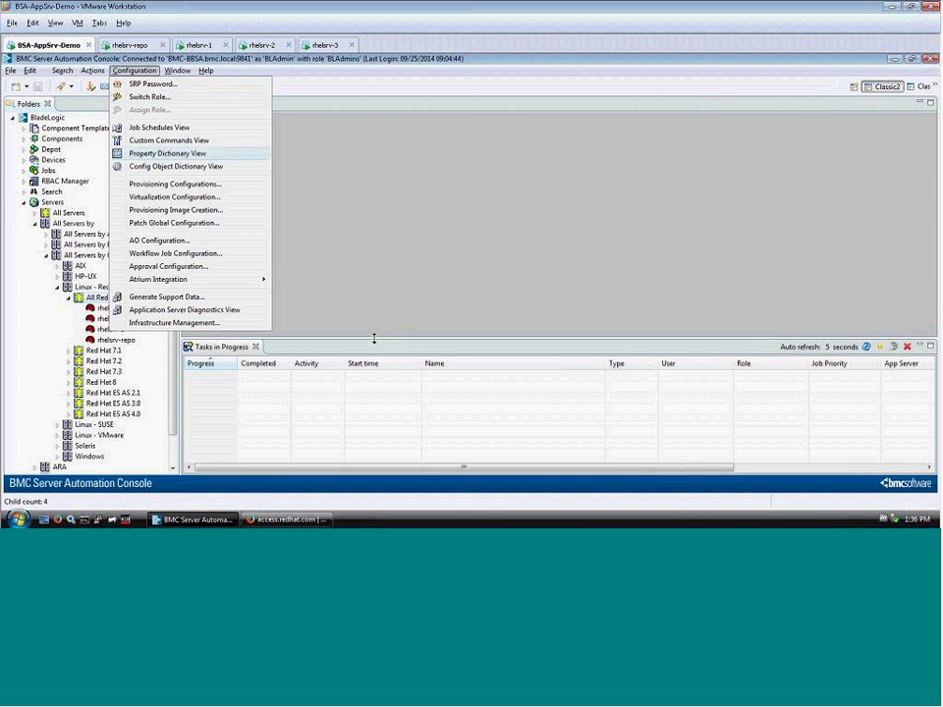
pyautogui.moveTo(374, 338); pyautogui.dragTo(382, 183)
pyautogui.click(305, 212)
pyautogui.click(263, 240)
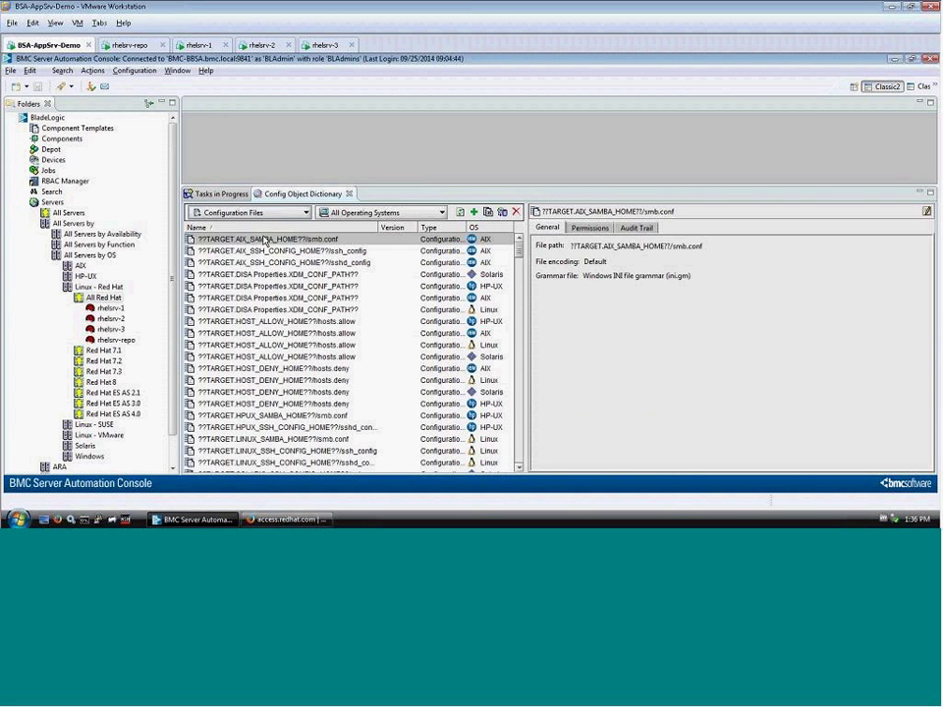
pyautogui.click(204, 253)
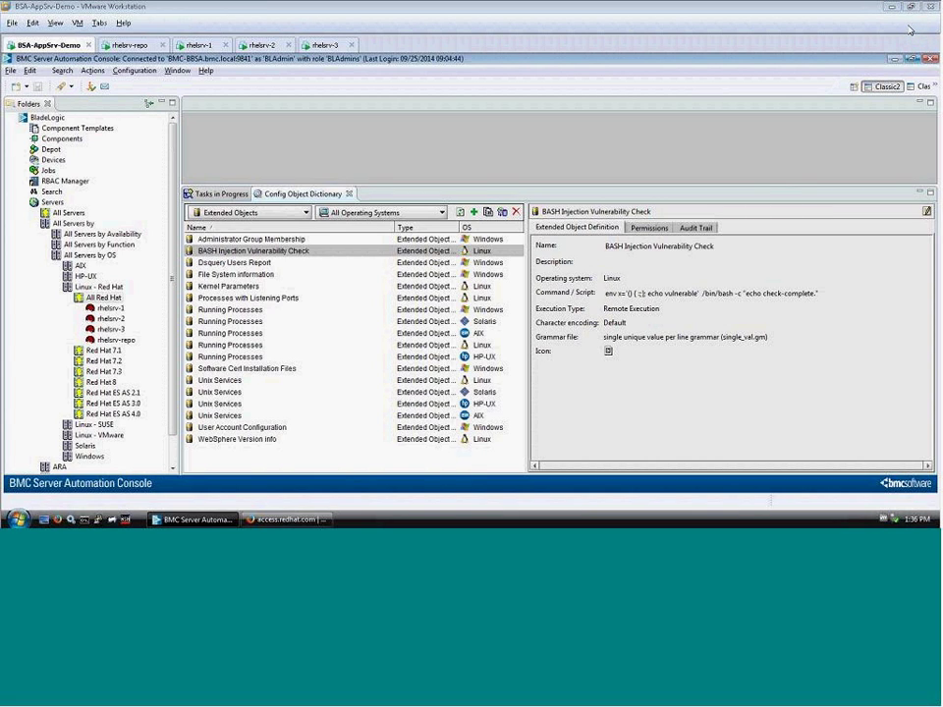
pyautogui.click(349, 194)
pyautogui.moveTo(370, 203); pyautogui.dragTo(350, 348)
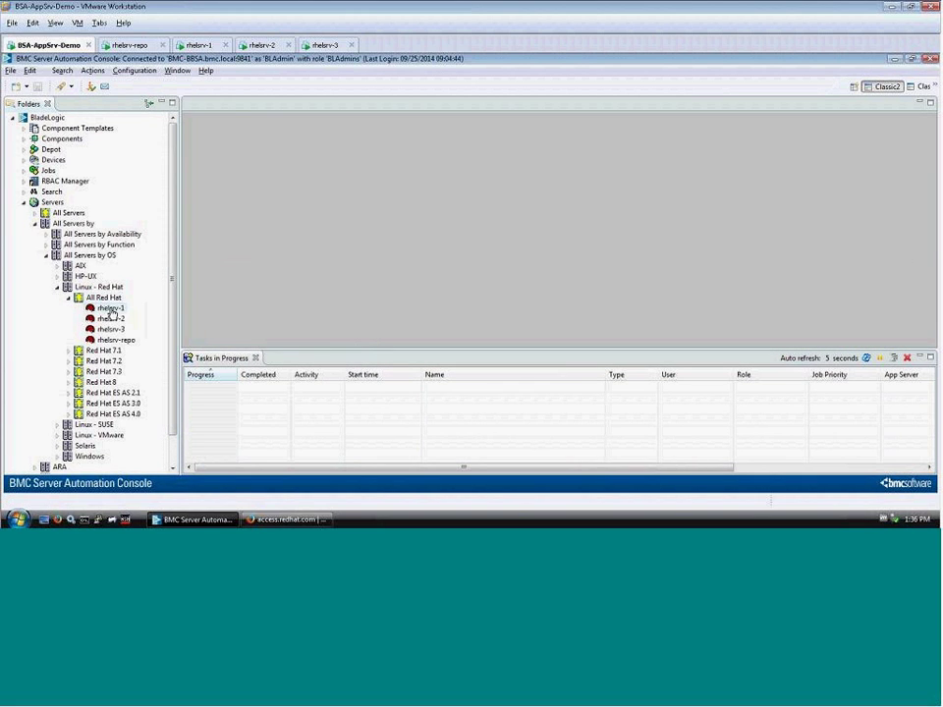
# Browse the rhelsrv-1 server live and examine the output of its BASH Injection Vulnerability Check extended object
pyautogui.rightClick(111, 312)
pyautogui.click(151, 275)
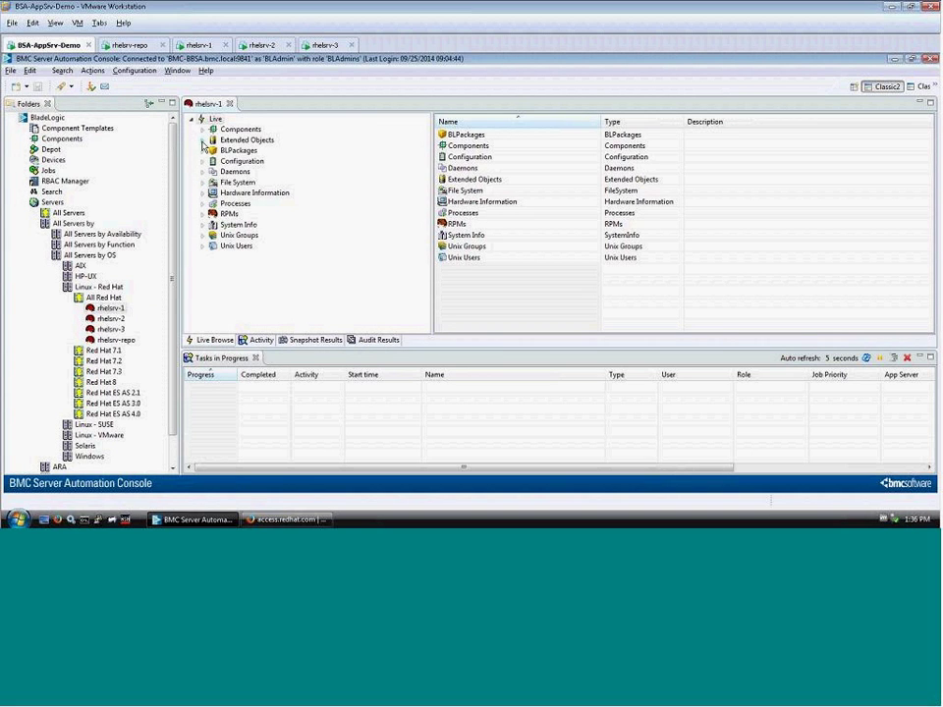
pyautogui.click(202, 141)
pyautogui.click(266, 151)
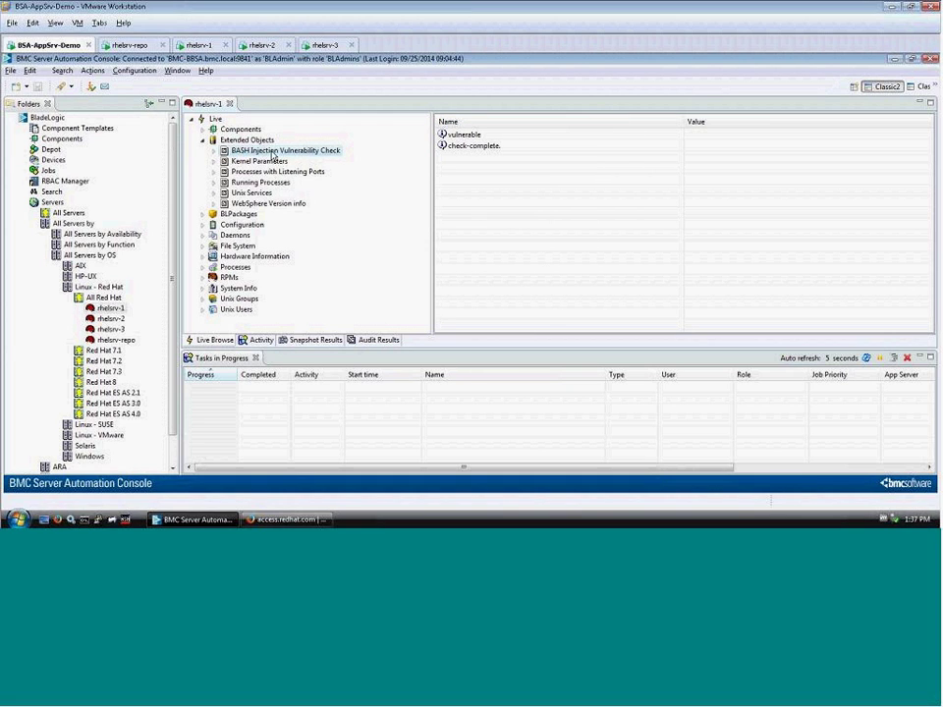
pyautogui.click(488, 136)
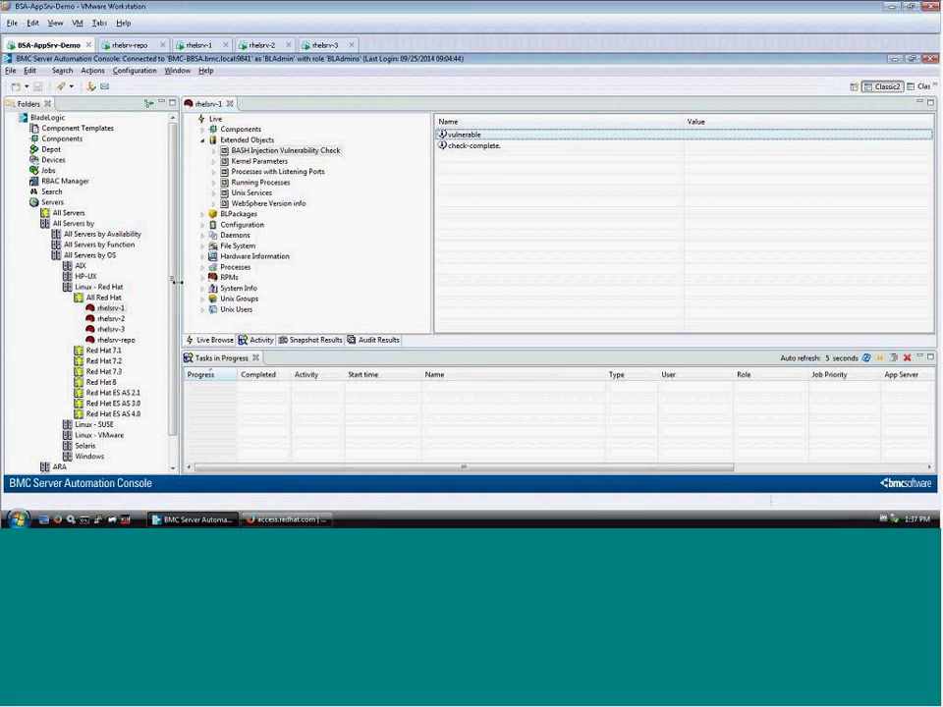
# Browse the rhelsrv-repo server live and examine the output of its BASH Injection Vulnerability Check extended object
pyautogui.doubleClick(116, 339)
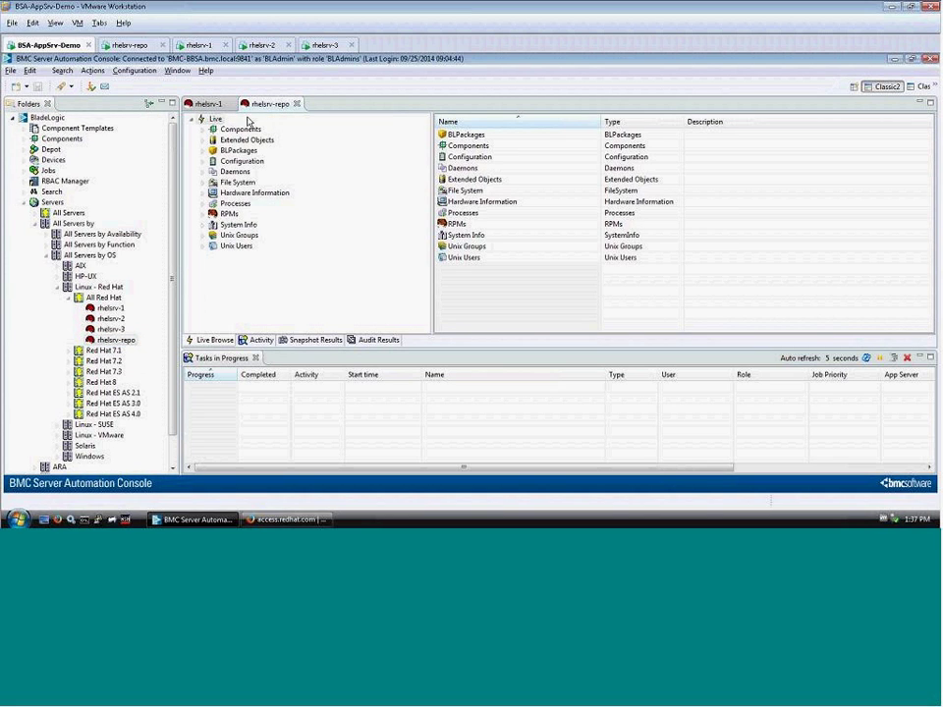
pyautogui.click(203, 140)
pyautogui.click(260, 150)
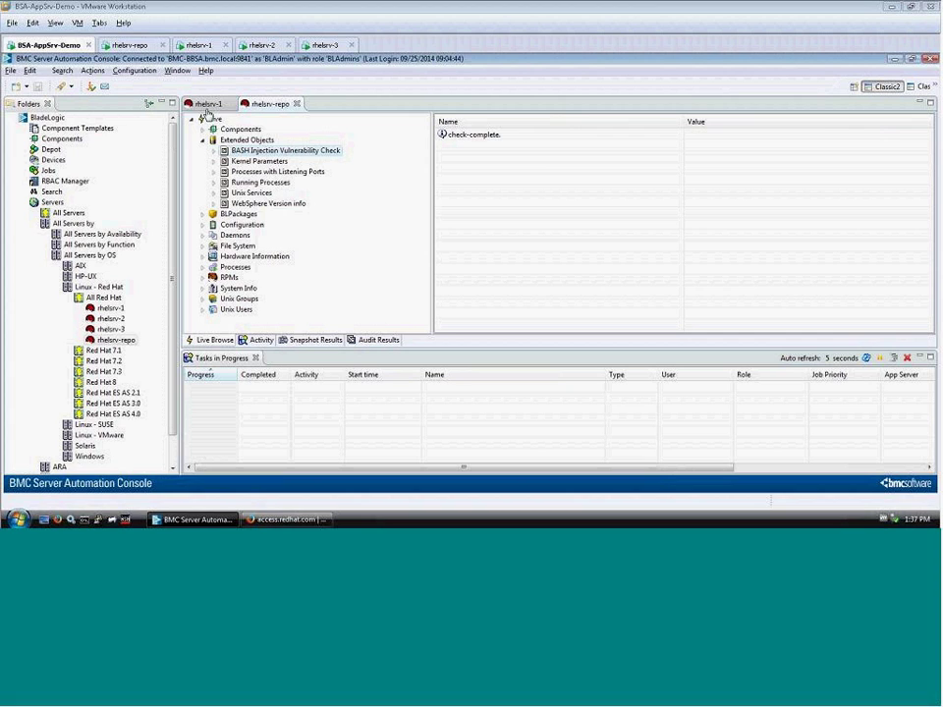
# Return to rhelsrv-1 and look at the snapshot, audit and compliance actions available for the "vulnerable" entry
pyautogui.click(206, 103)
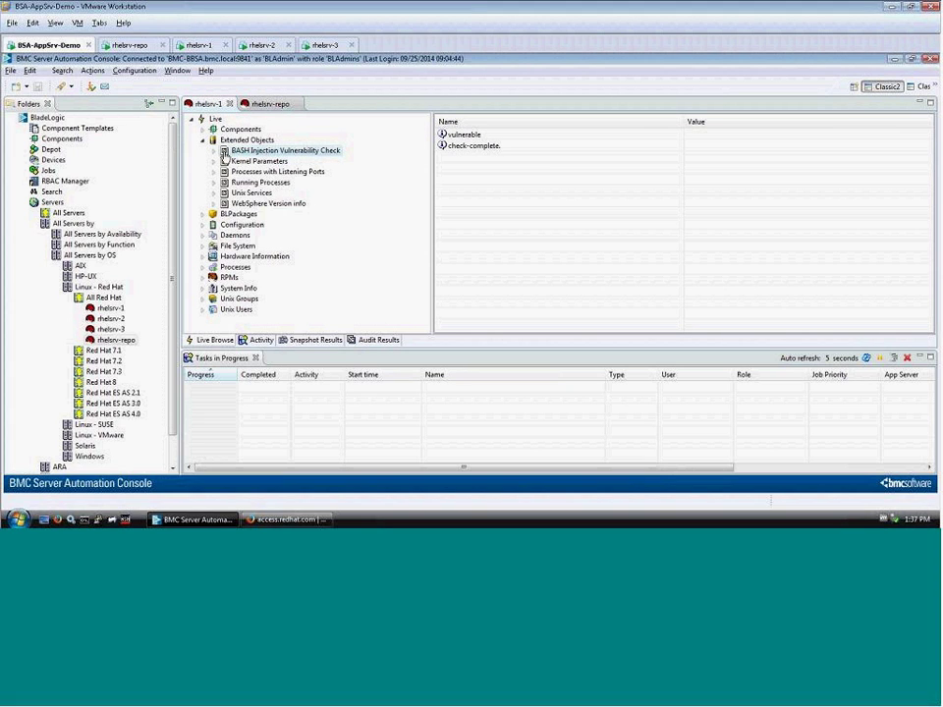
pyautogui.click(478, 135)
pyautogui.rightClick(480, 137)
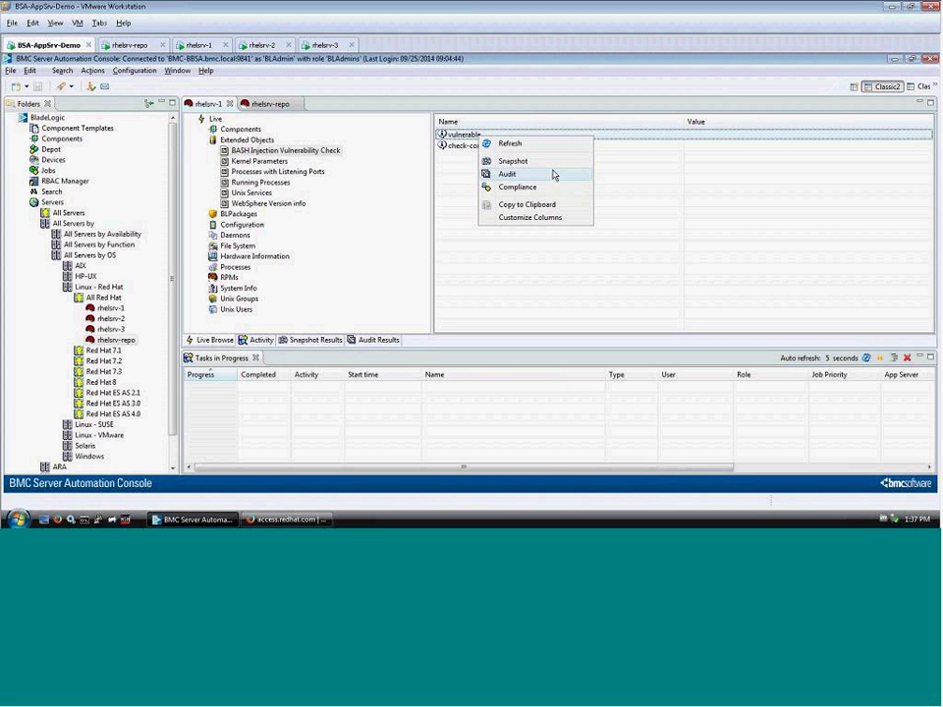
pyautogui.click(464, 174)
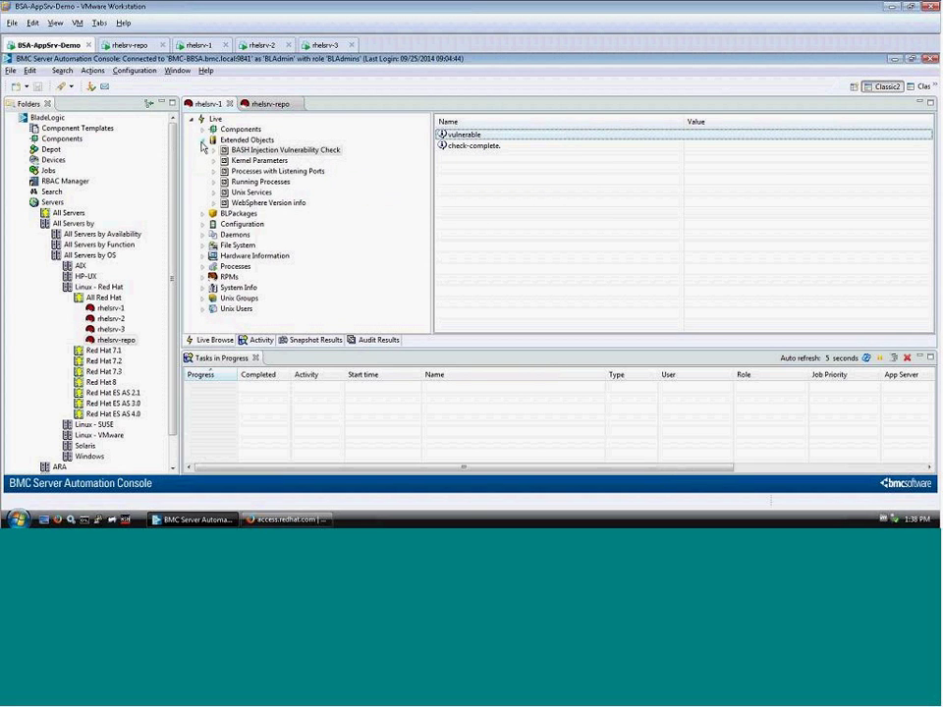
# Collapse the Extended Objects of rhelsrv-1 and close the live browse views of both rhelsrv-1 and rhelsrv-repo
pyautogui.click(204, 144)
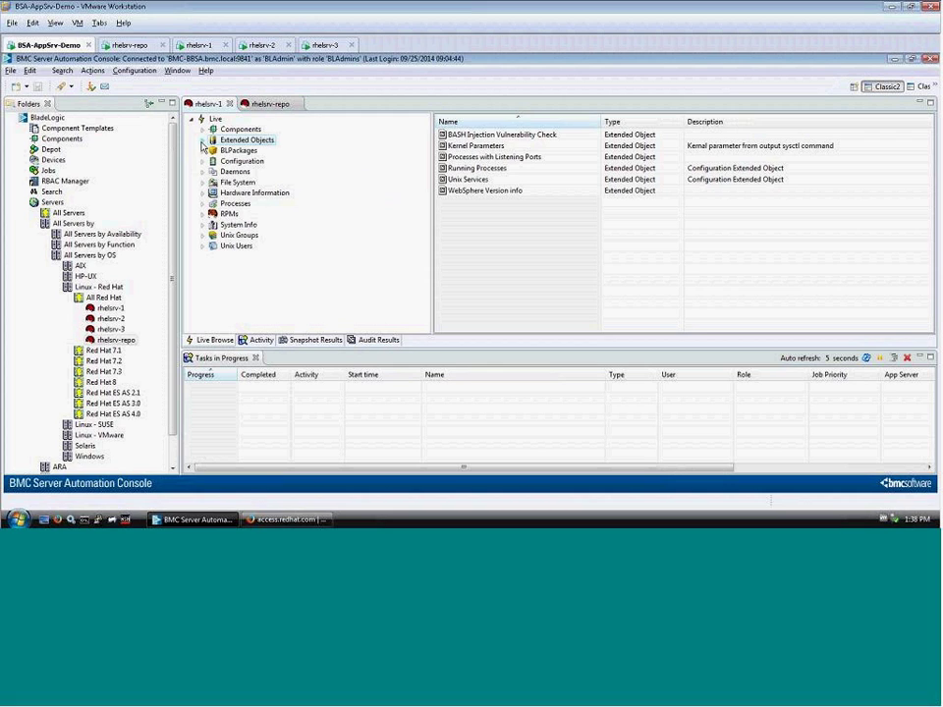
pyautogui.click(231, 104)
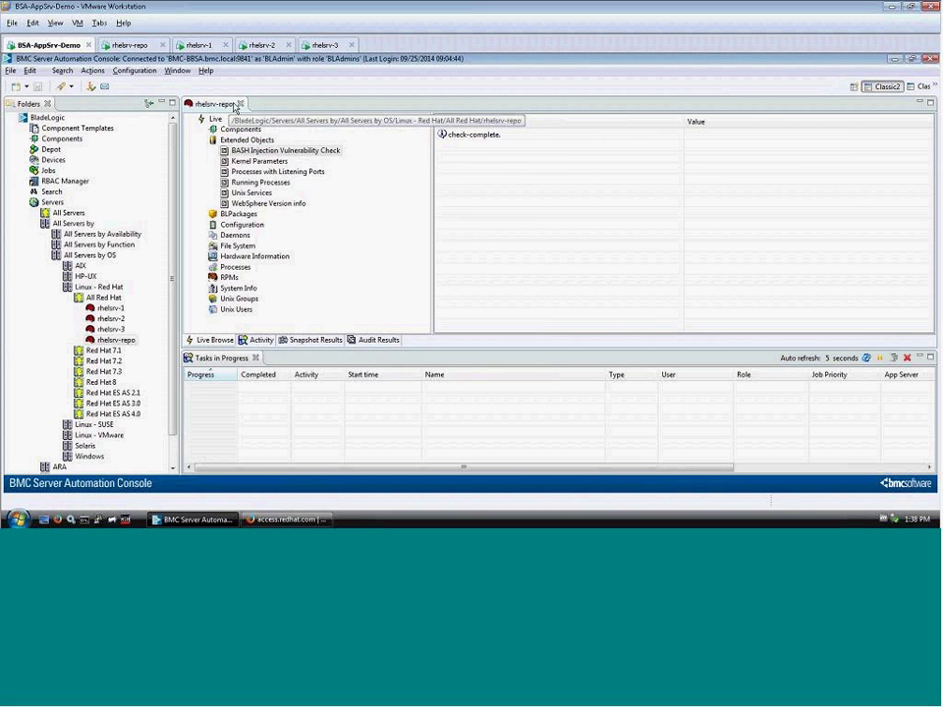
pyautogui.click(240, 104)
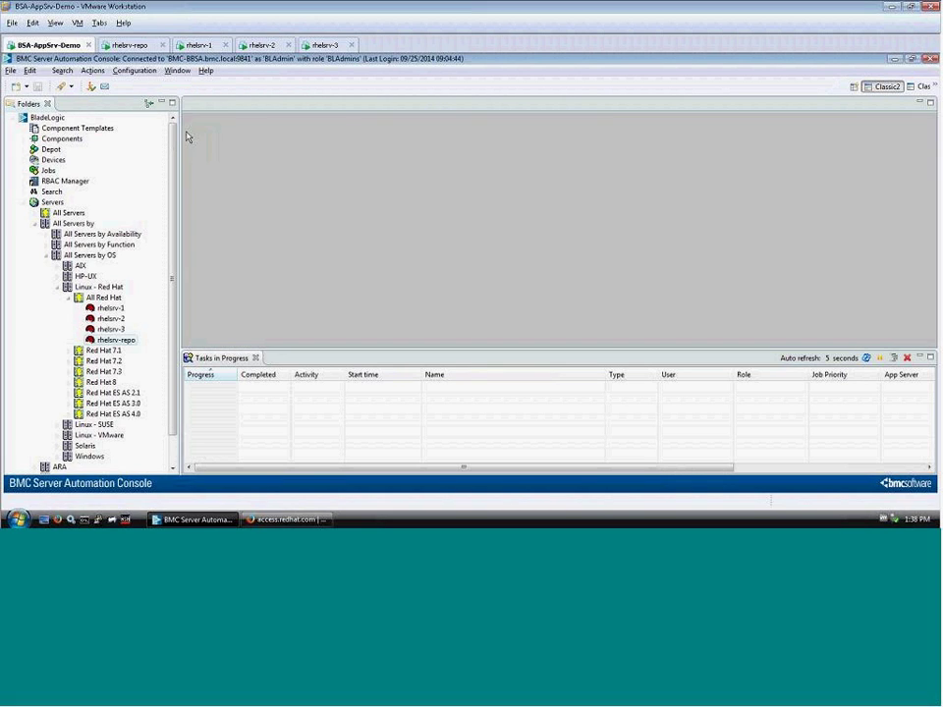
# Collapse the Servers tree and select the BASH Exploit (CVE-2014-6271) smart group in the Depot's RedHat Linux patch catalog
pyautogui.click(24, 202)
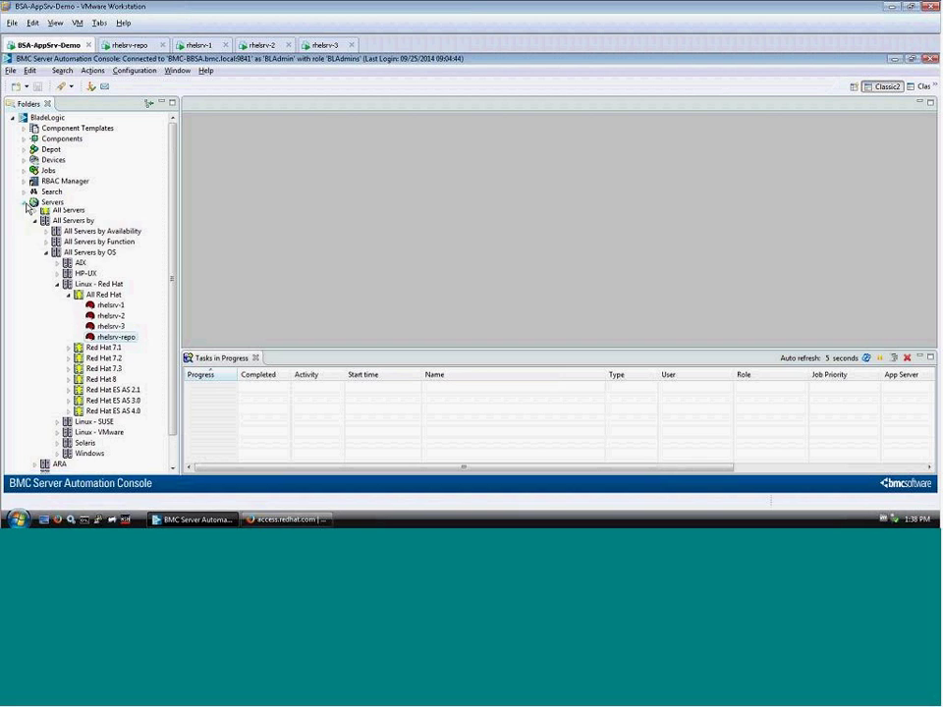
pyautogui.click(24, 149)
pyautogui.click(34, 202)
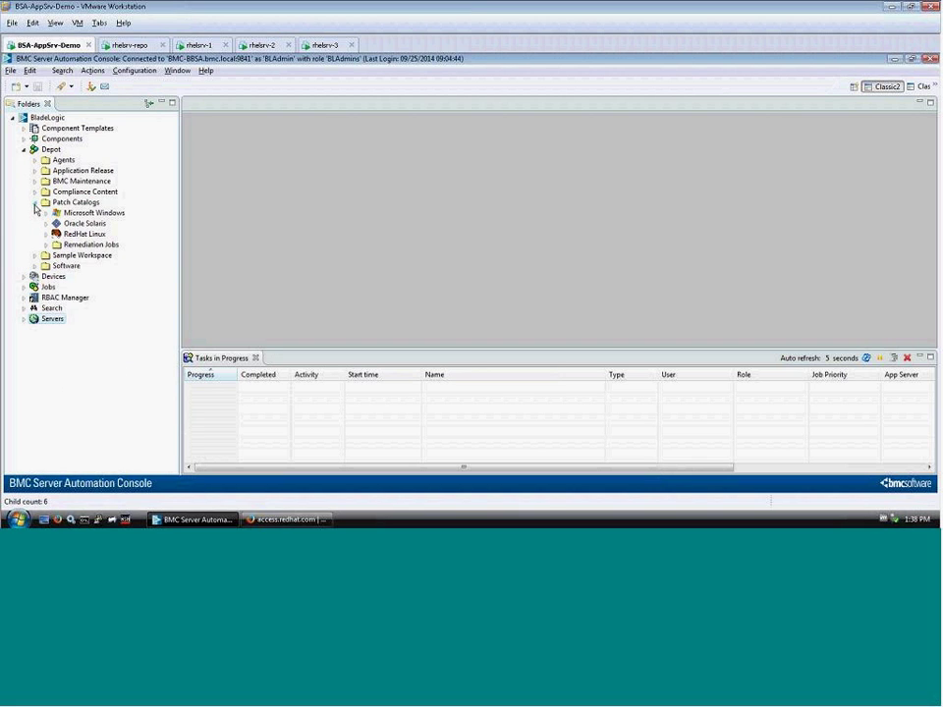
pyautogui.click(83, 236)
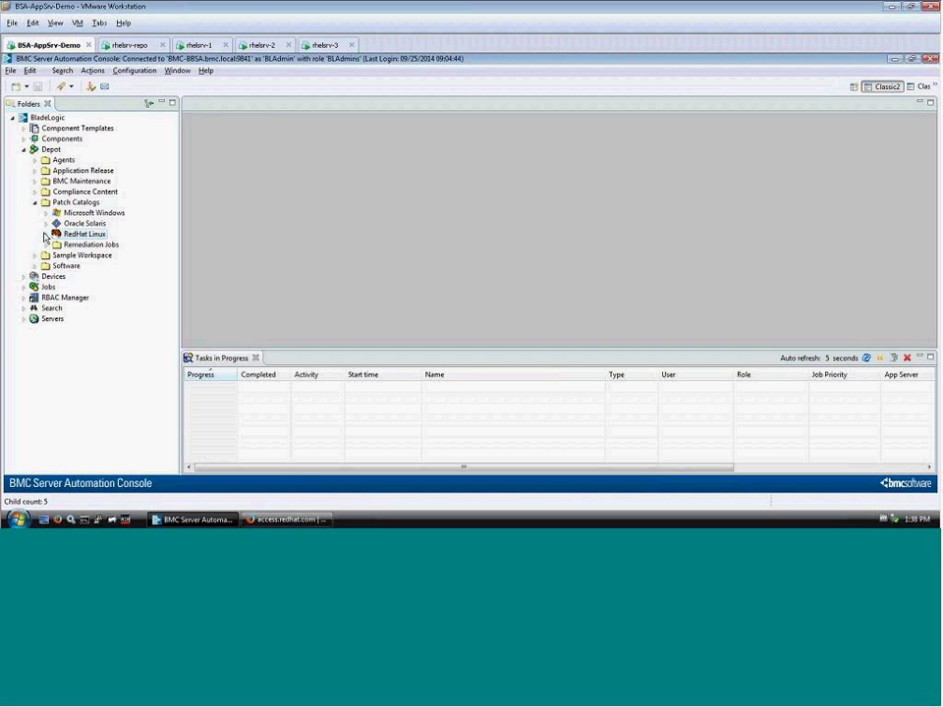
pyautogui.click(45, 234)
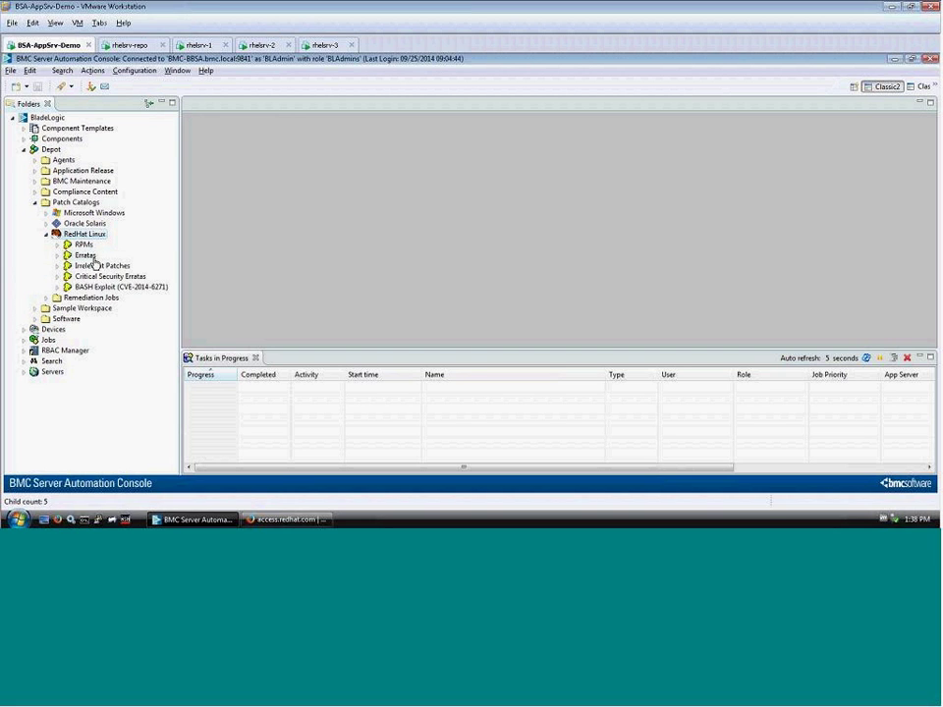
pyautogui.click(108, 289)
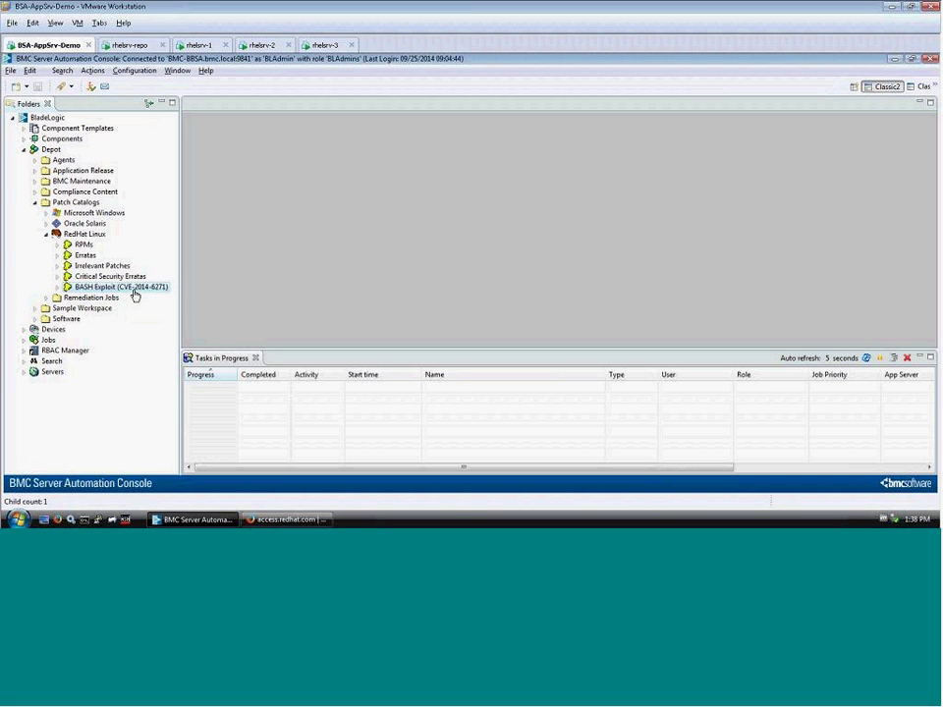
# Switch to the browser to review the CVE-2014-6271 details and errata list, then return to the BMC Server Automation Console
pyautogui.click(286, 522)
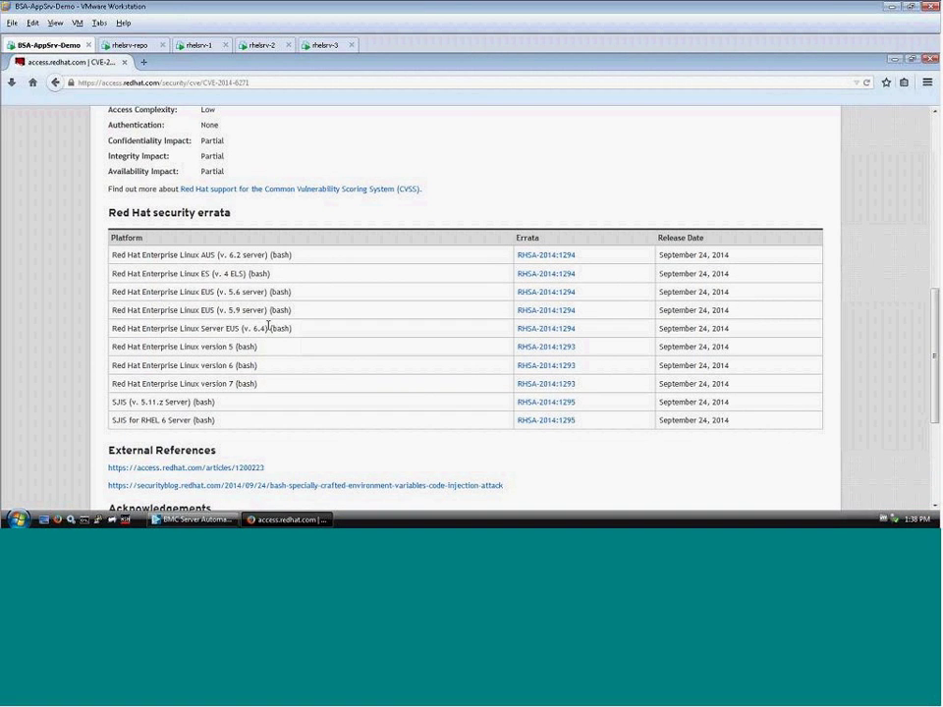
pyautogui.scroll(3, 268, 327)
pyautogui.scroll(3, 224, 282)
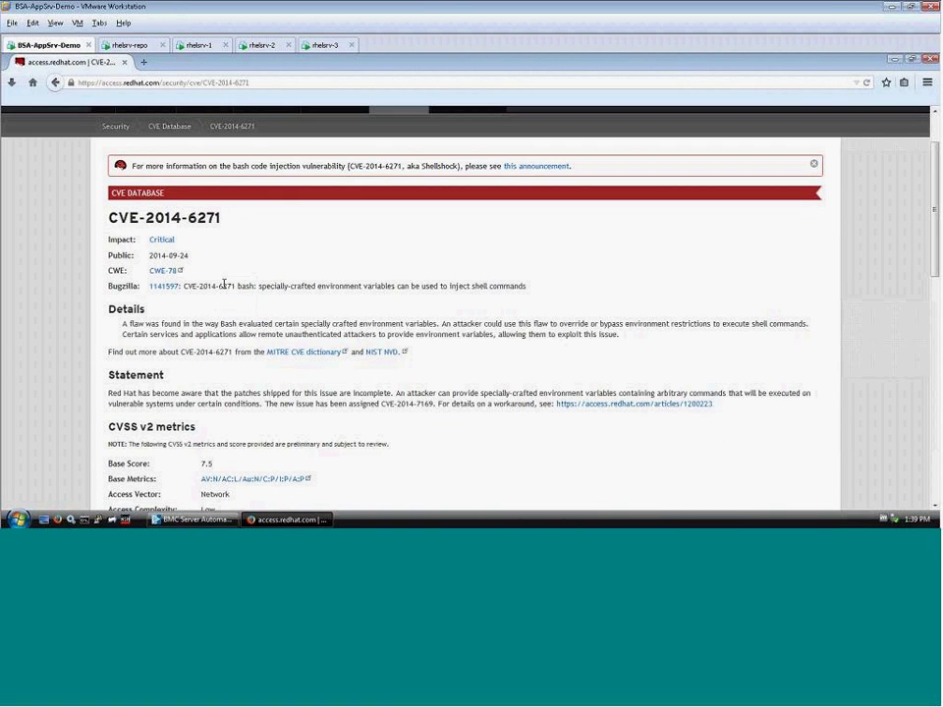
pyautogui.scroll(-5, 224, 283)
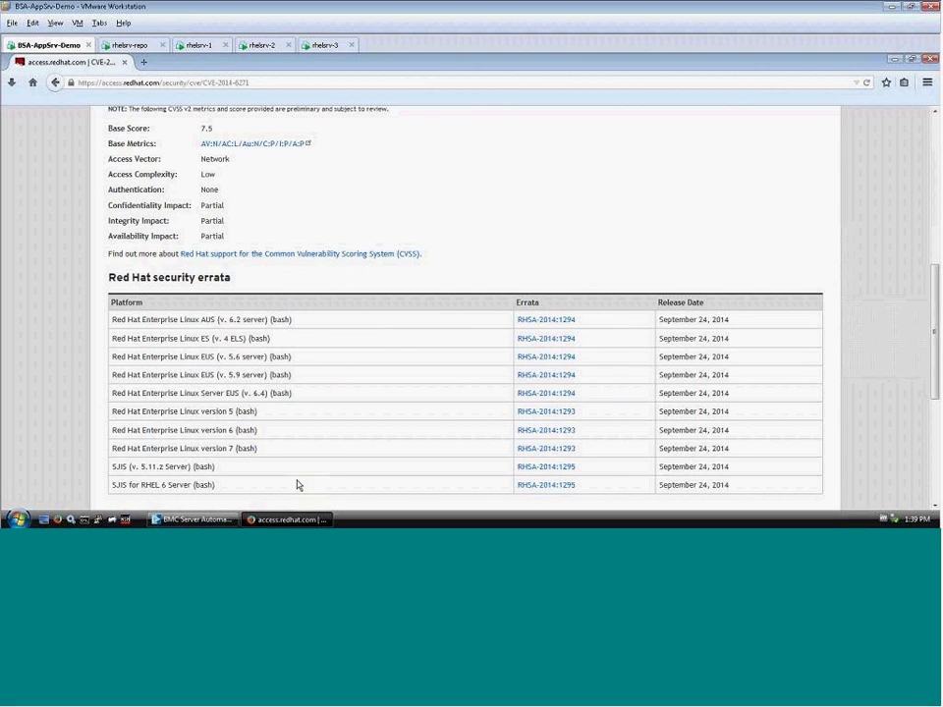
pyautogui.click(210, 521)
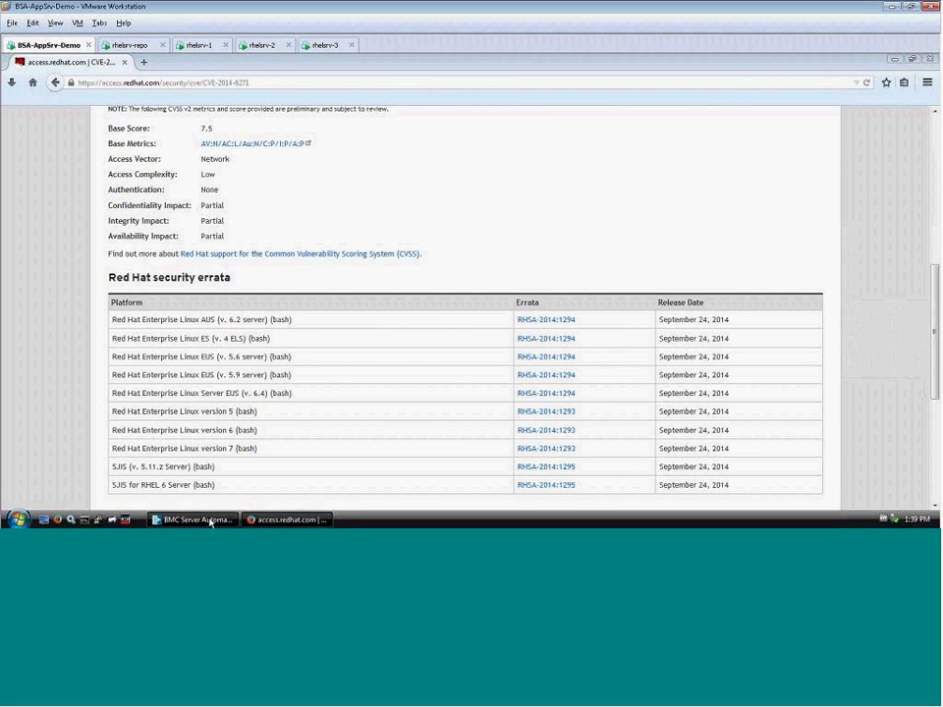
# Open the BASH Exploit (CVE-2014-6271) smart group's definition and compare its errata condition with the Red Hat errata list in the browser
pyautogui.rightClick(122, 293)
pyautogui.click(137, 299)
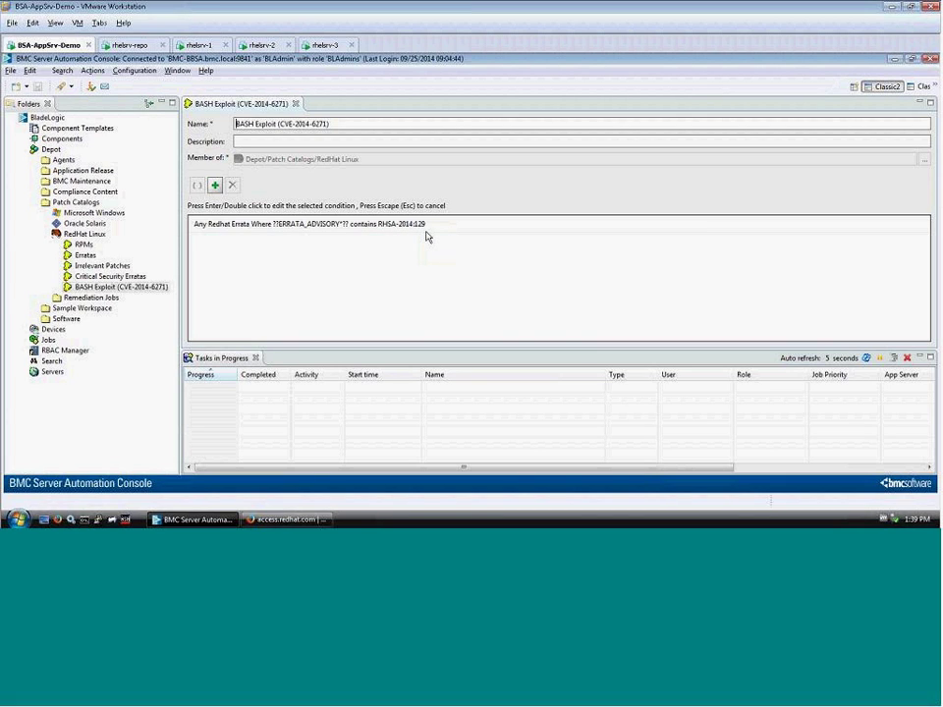
pyautogui.click(290, 519)
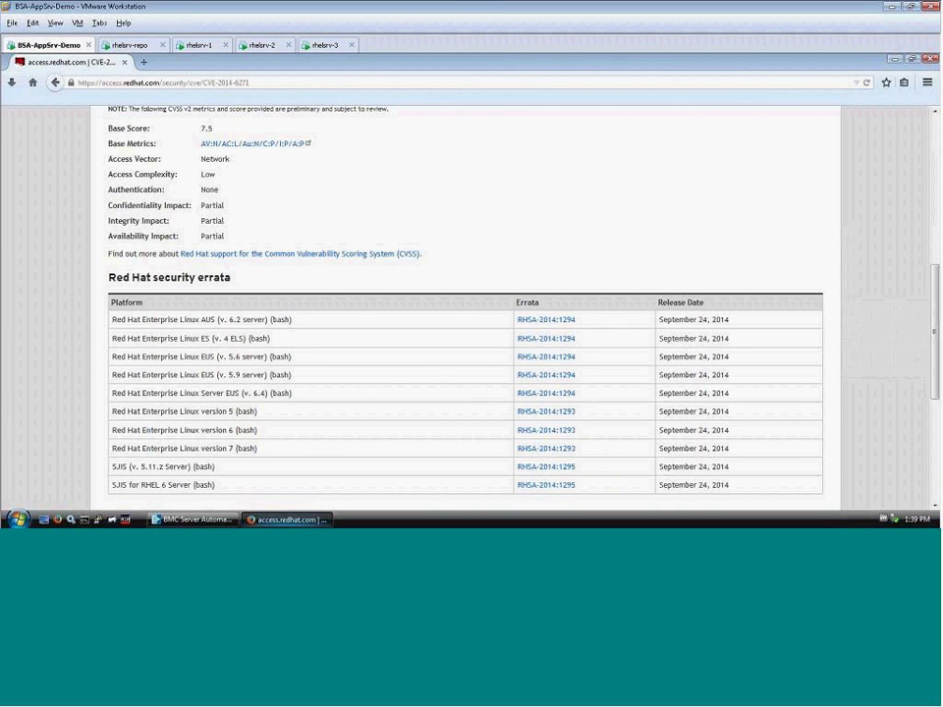
pyautogui.click(196, 518)
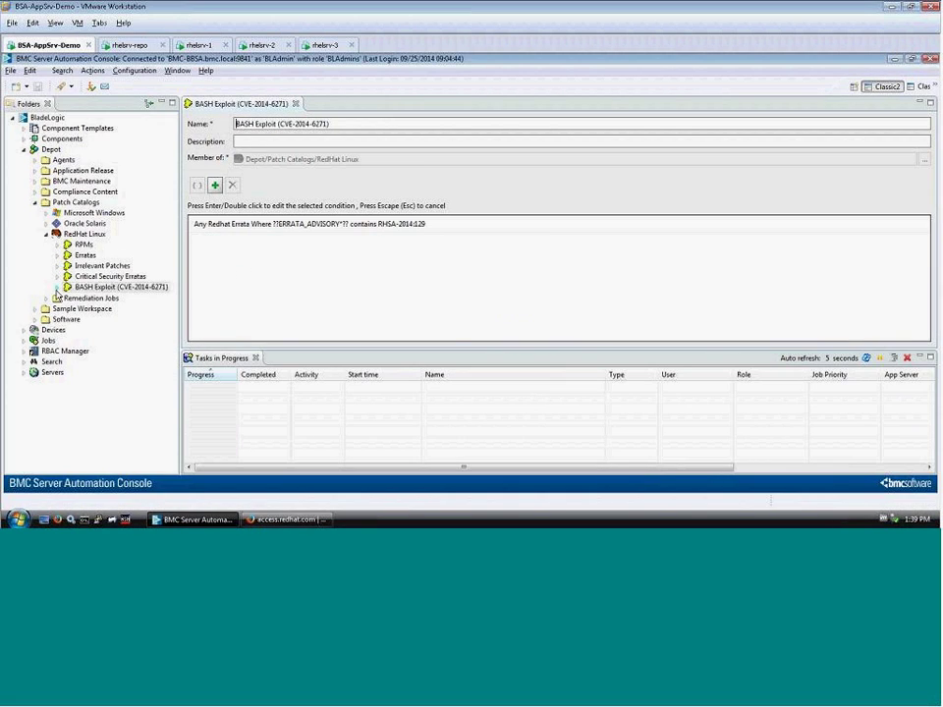
# Expand the BASH Exploit (CVE-2014-6271) smart group and open erratum RHSA-2014:1293 to examine its properties and associated RPMs
pyautogui.click(57, 287)
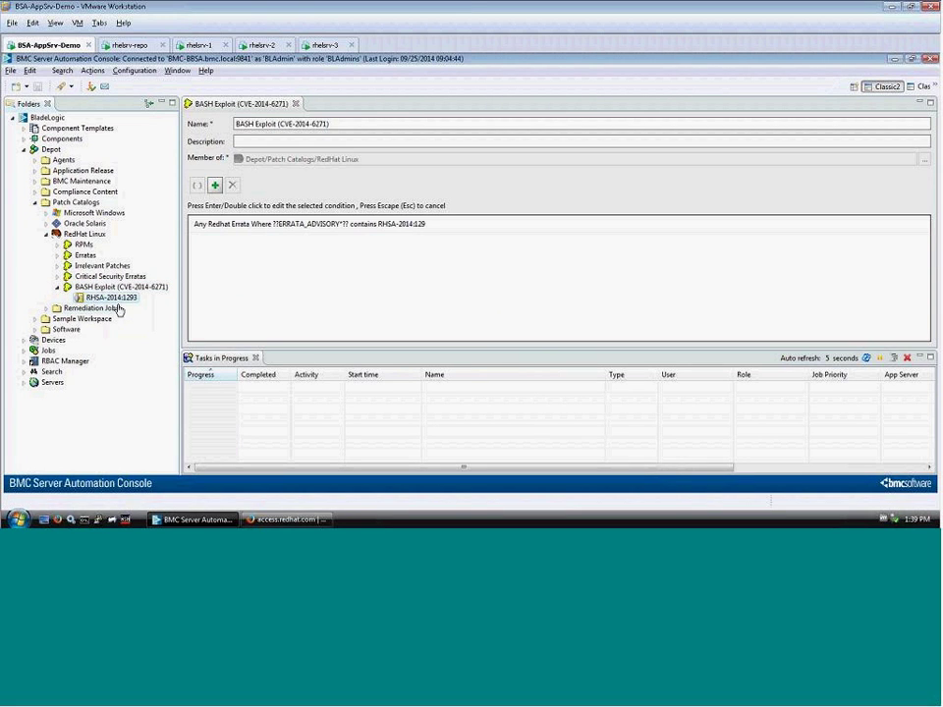
pyautogui.rightClick(112, 298)
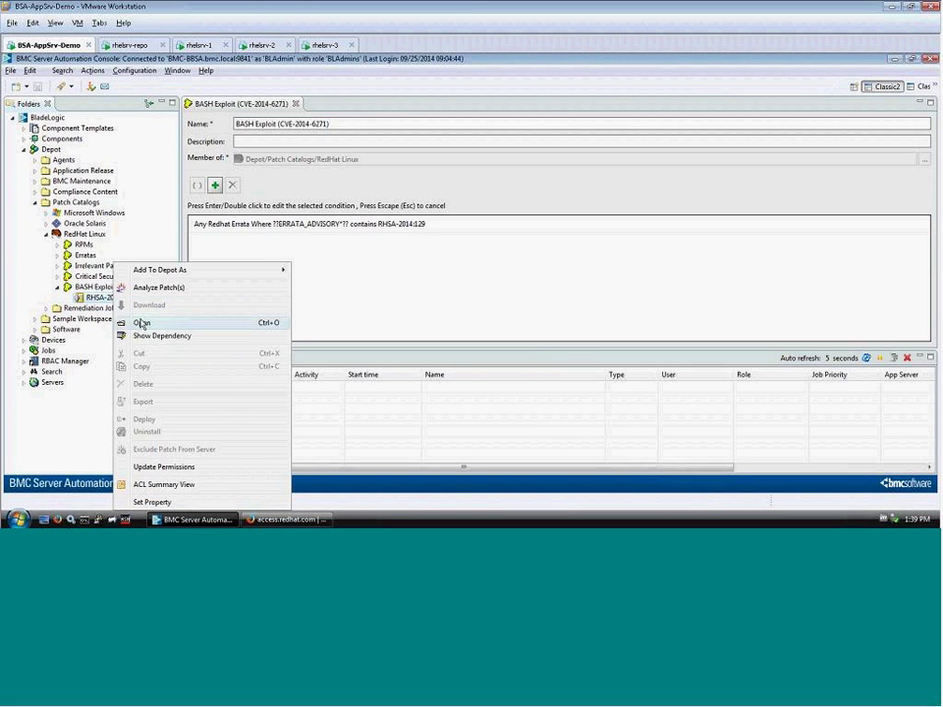
pyautogui.click(142, 323)
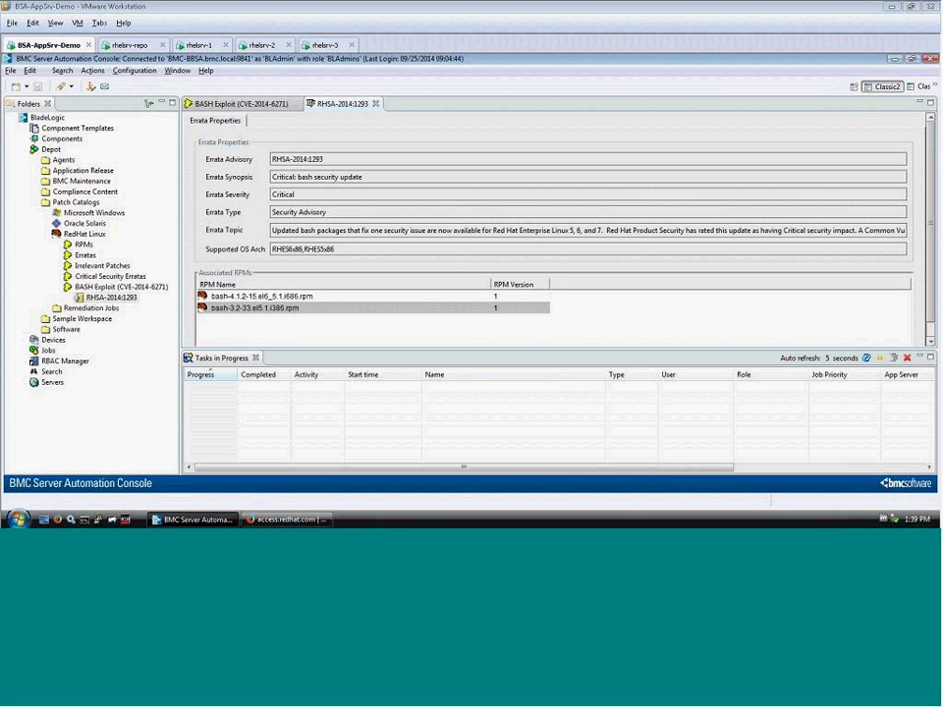
# Close the RHSA-2014:1293 and BASH Exploit views and collapse the Depot tree with its patch catalogs
pyautogui.click(375, 103)
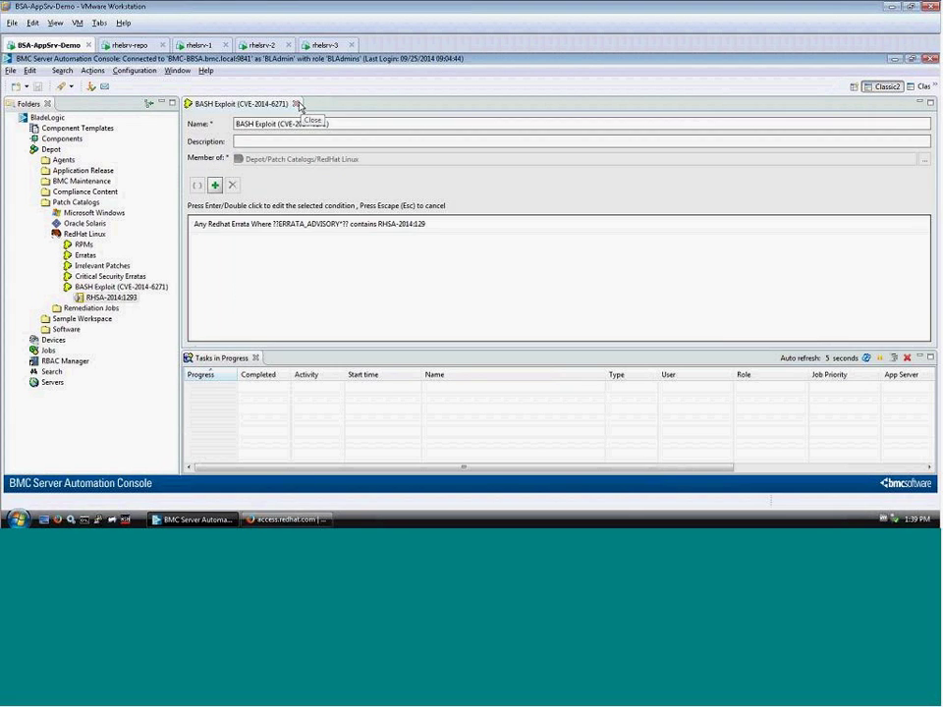
pyautogui.click(296, 103)
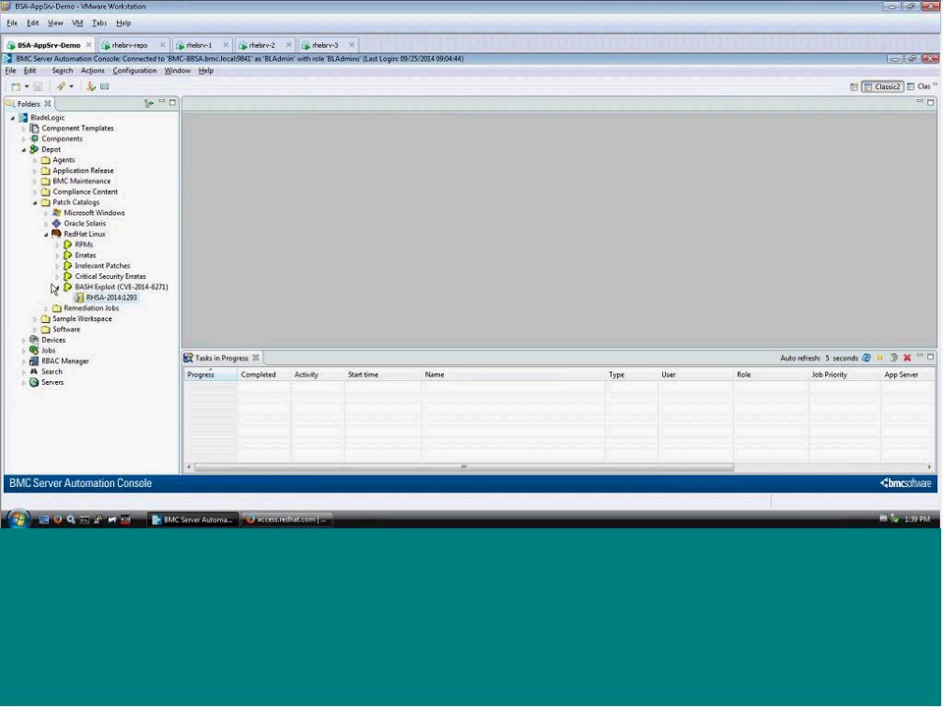
pyautogui.click(46, 234)
pyautogui.click(35, 201)
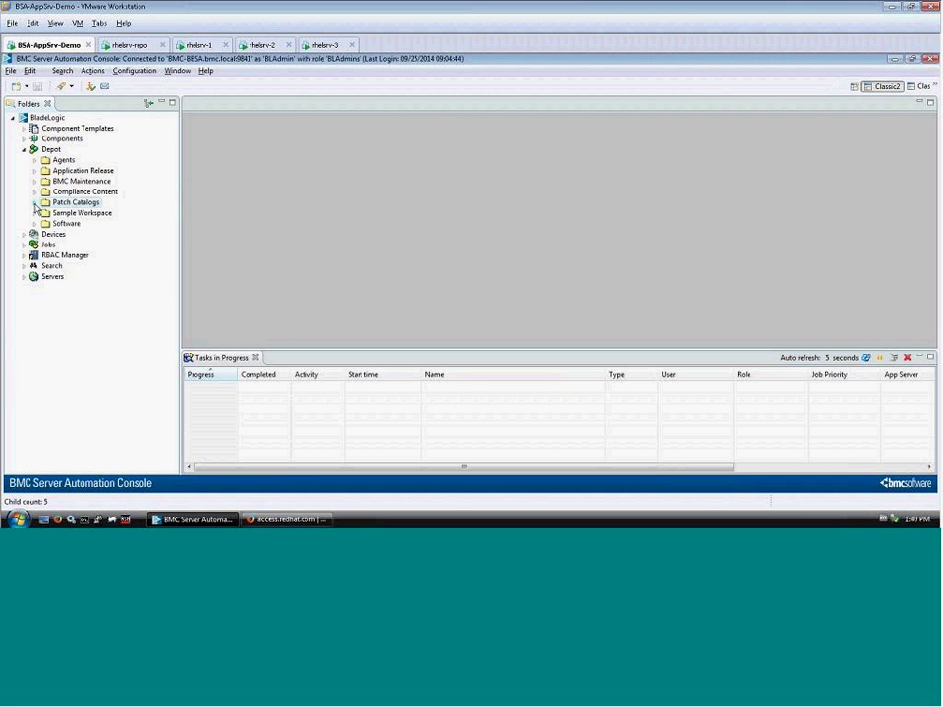
pyautogui.click(26, 150)
# Create a Red Hat Linux patching job named "RedHat Bash Patch Scan" in the Jobs/Patch Management folder
pyautogui.click(23, 171)
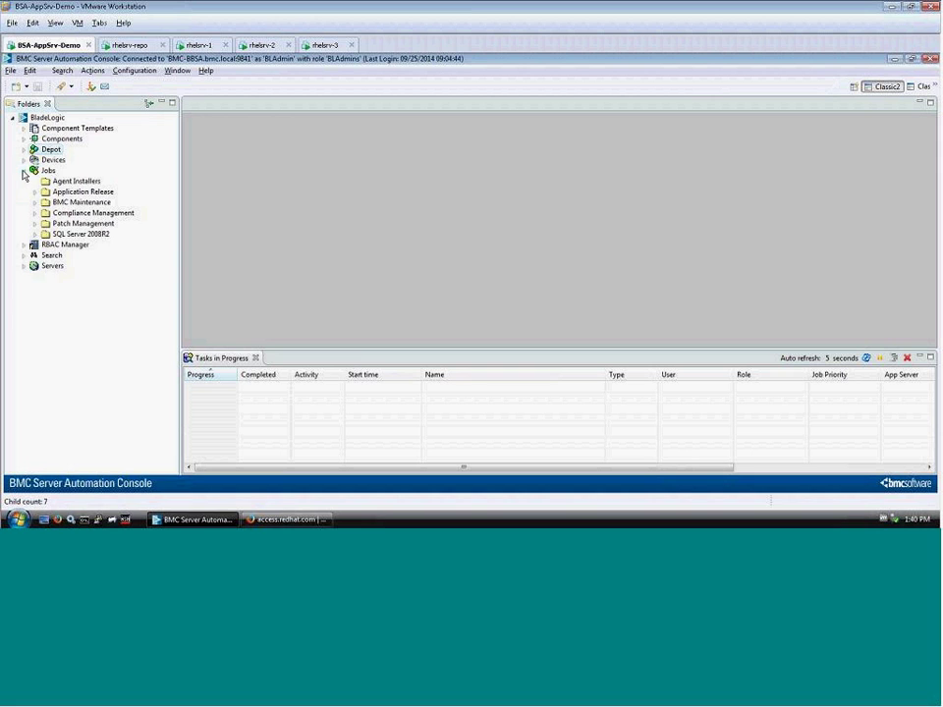
pyautogui.click(34, 224)
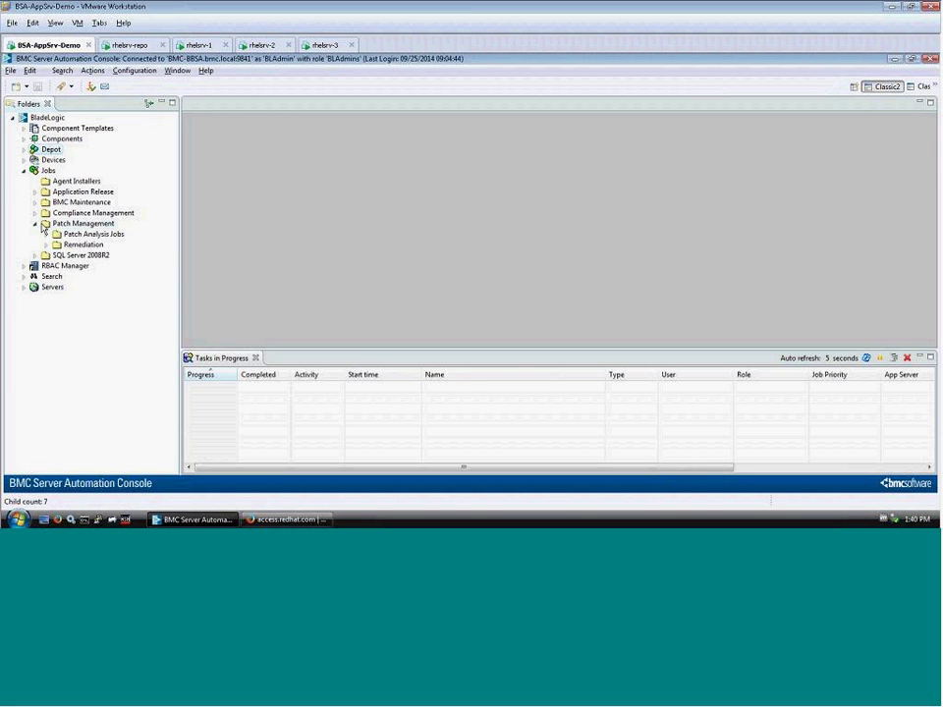
pyautogui.click(75, 225)
pyautogui.rightClick(75, 225)
pyautogui.moveTo(119, 231)
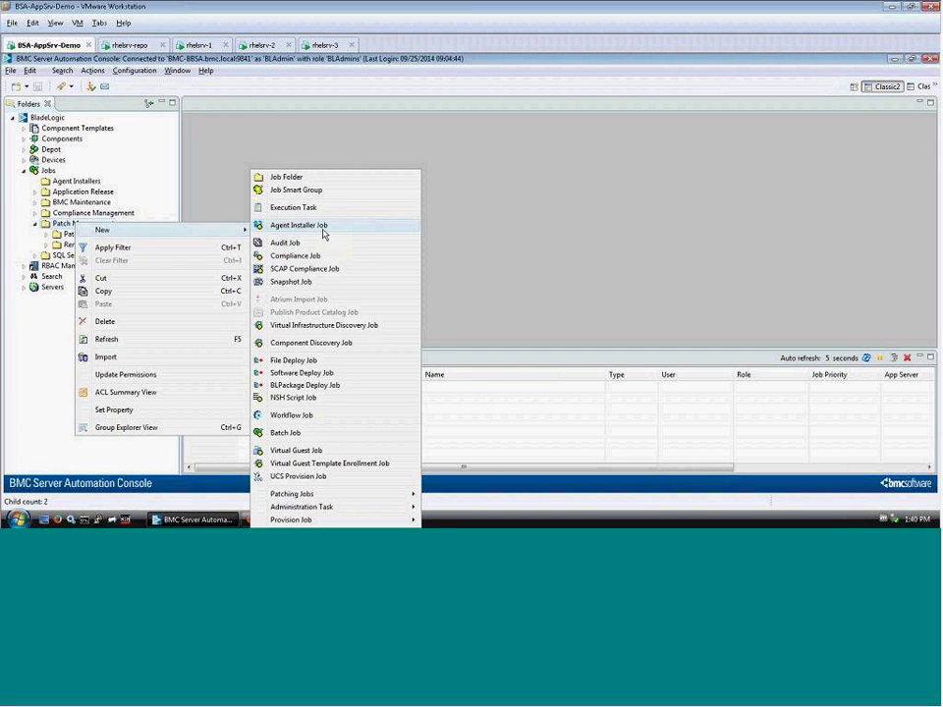
pyautogui.moveTo(393, 493)
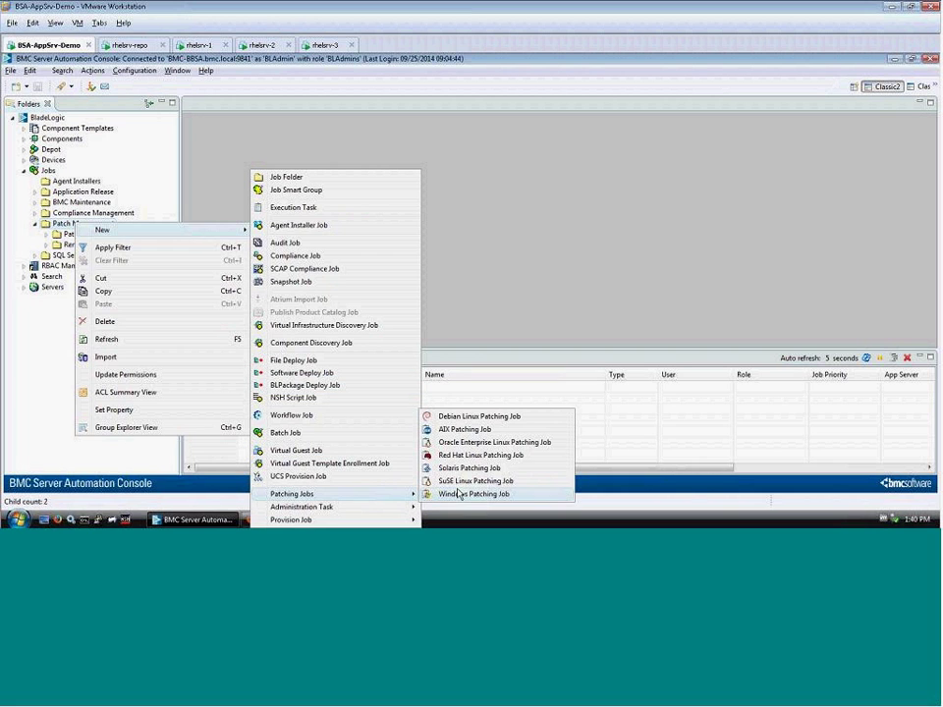
pyautogui.click(471, 457)
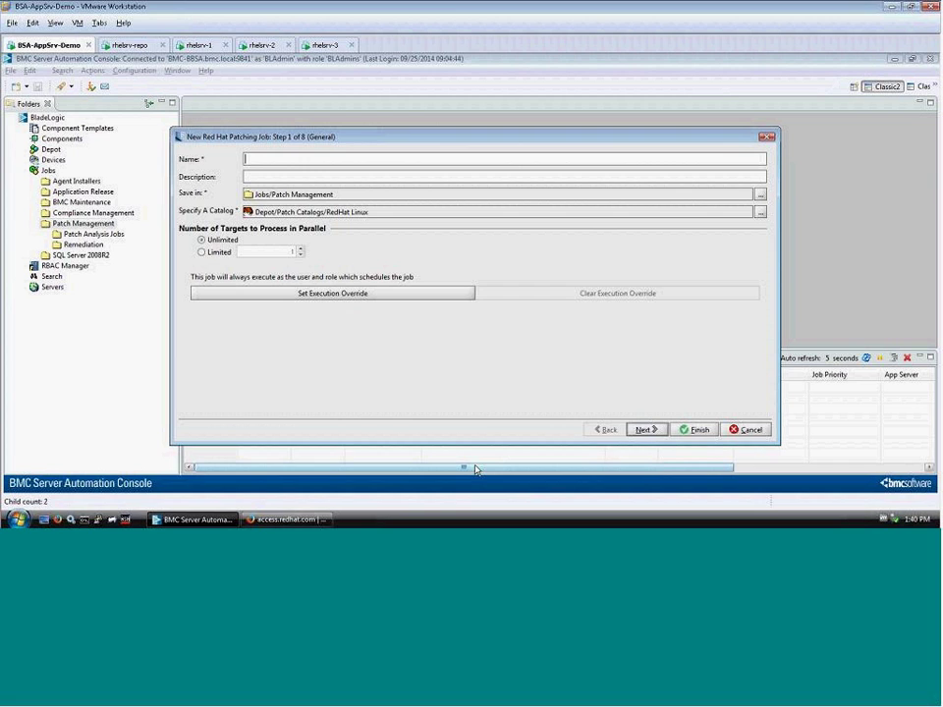
pyautogui.write('RedHat Bash Patch Scan')
pyautogui.click(648, 431)
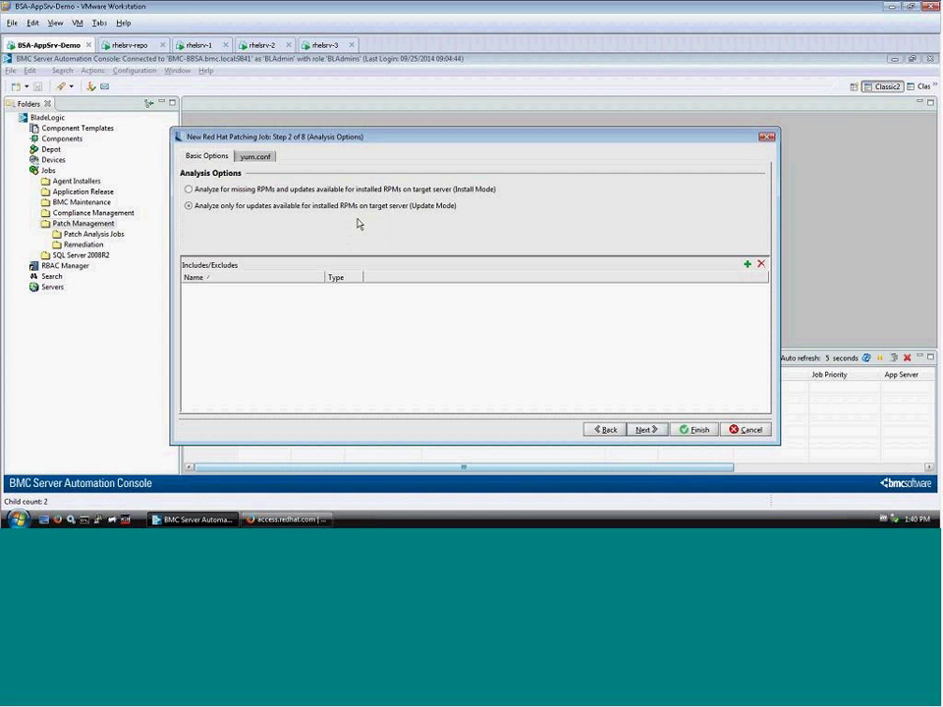
# Include the BASH Exploit (CVE-2014-6271) smart group in the job's update-mode analysis options
pyautogui.click(747, 265)
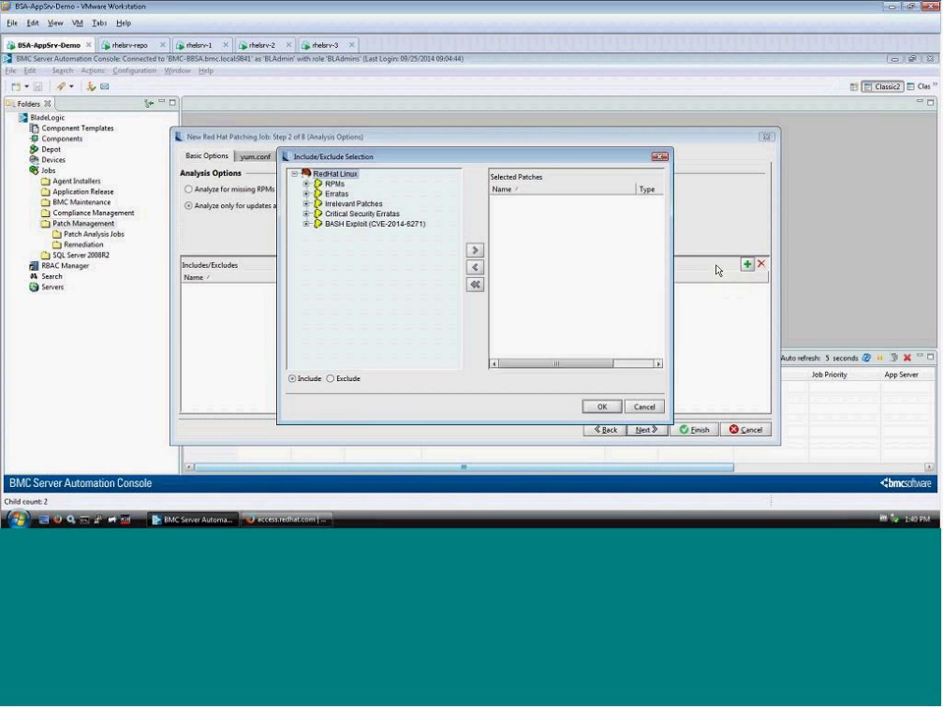
pyautogui.click(353, 228)
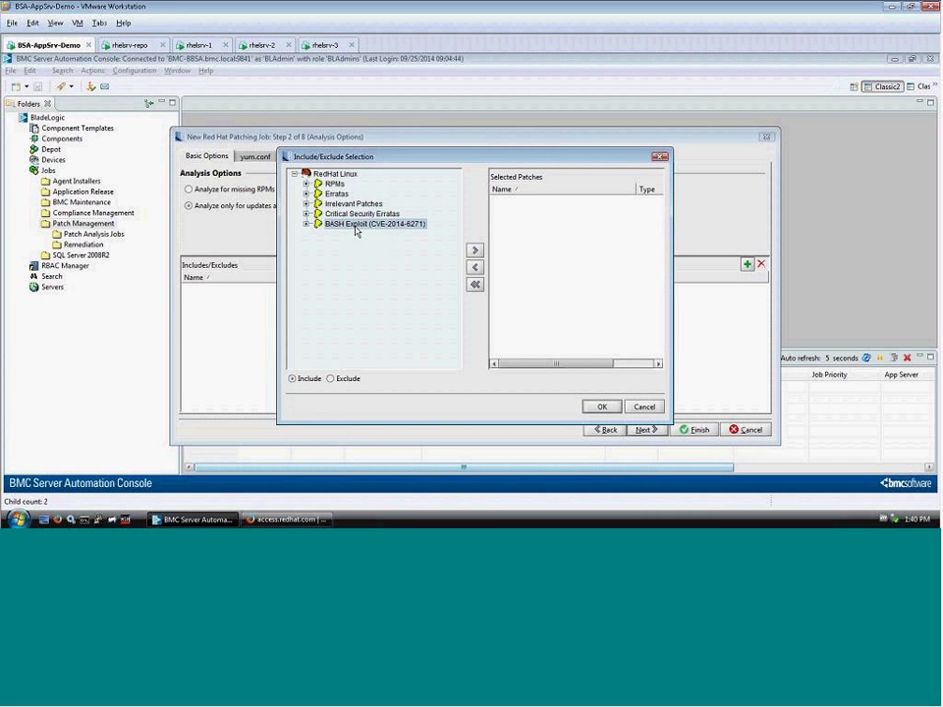
pyautogui.click(476, 252)
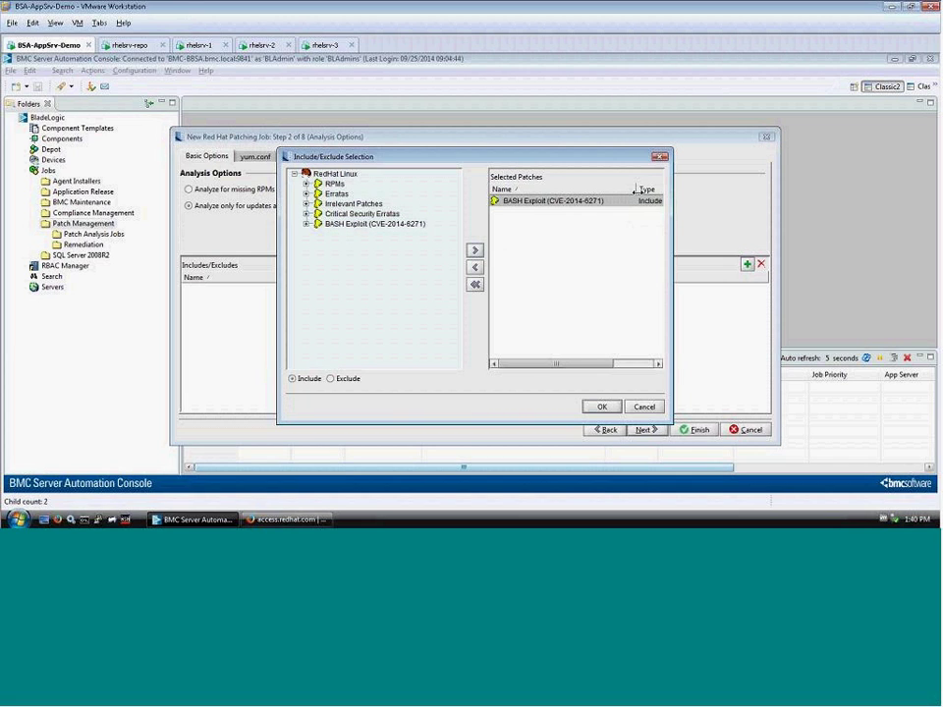
pyautogui.click(602, 409)
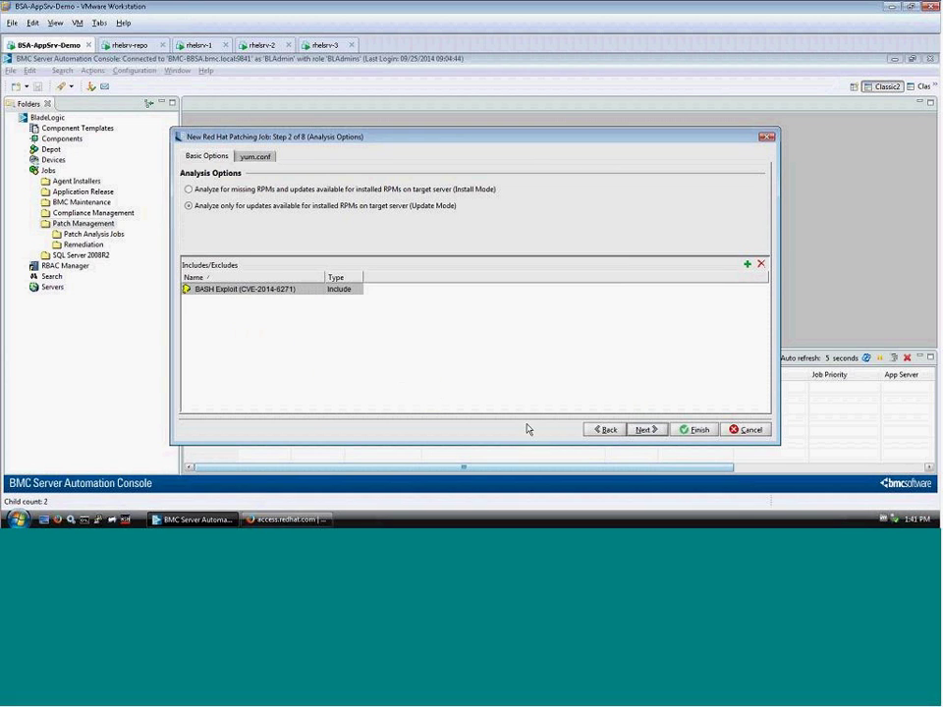
pyautogui.click(647, 431)
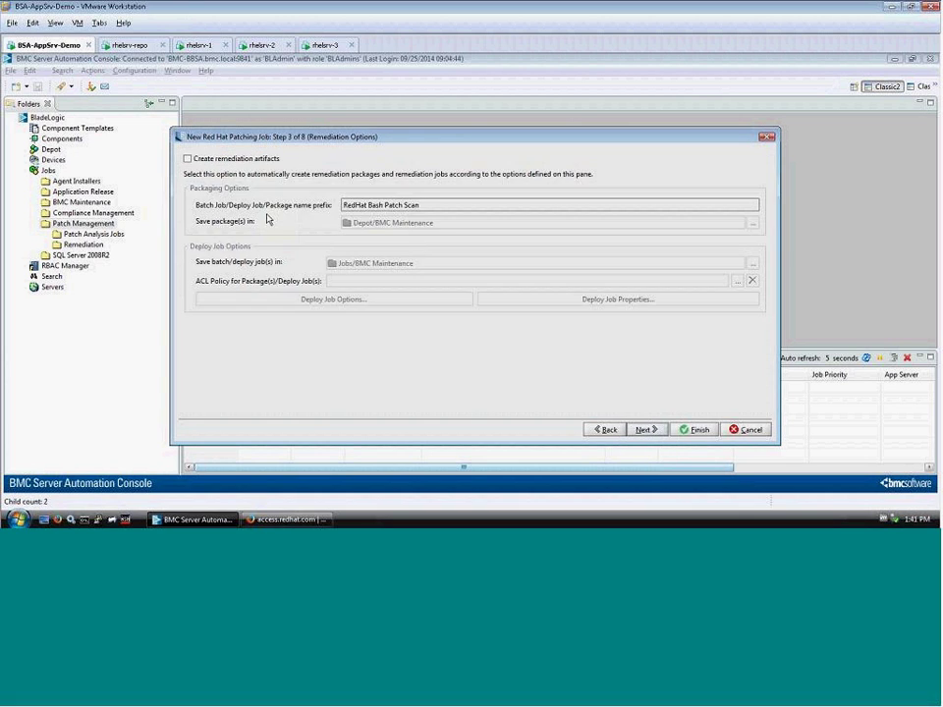
# Leave remediation artifacts off and add the All Red Hat group under All Servers by OS as the job's targets
pyautogui.click(645, 430)
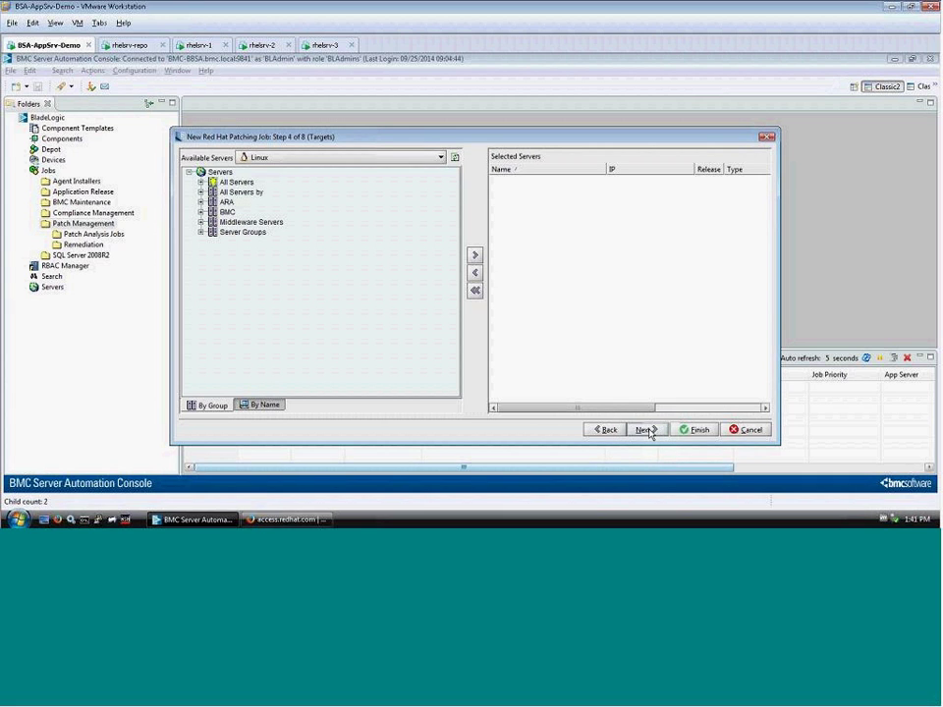
pyautogui.click(201, 191)
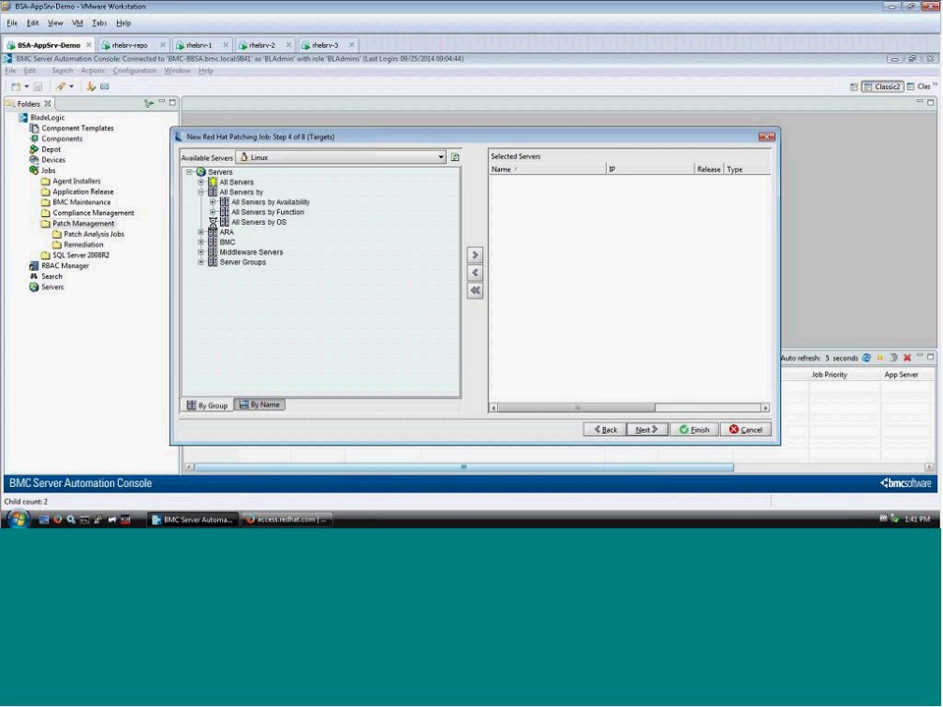
pyautogui.click(212, 222)
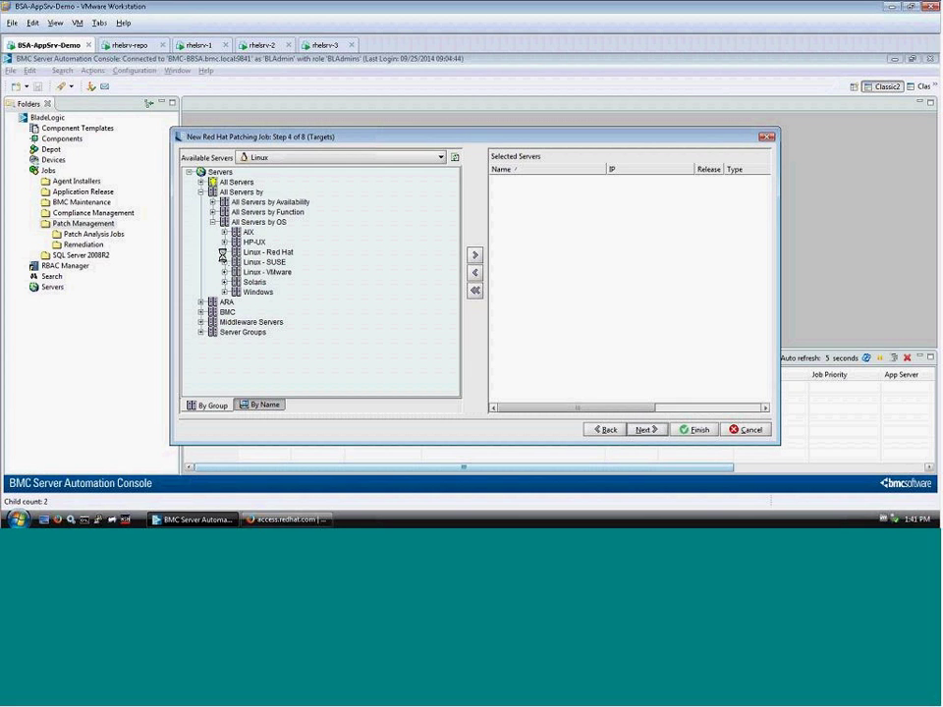
pyautogui.click(224, 252)
pyautogui.click(273, 262)
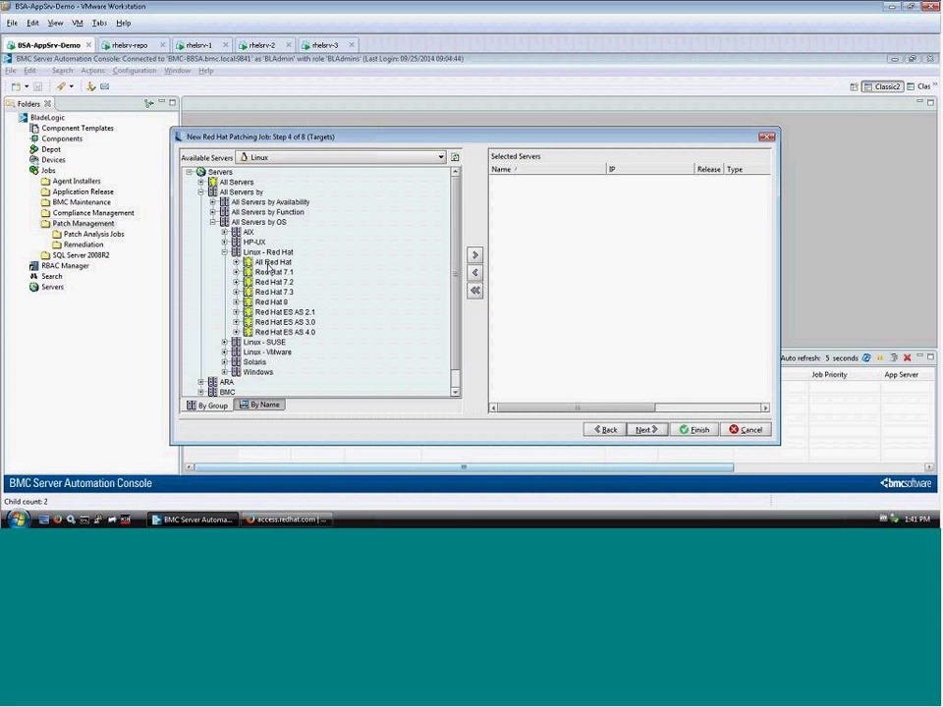
pyautogui.click(475, 255)
pyautogui.click(643, 430)
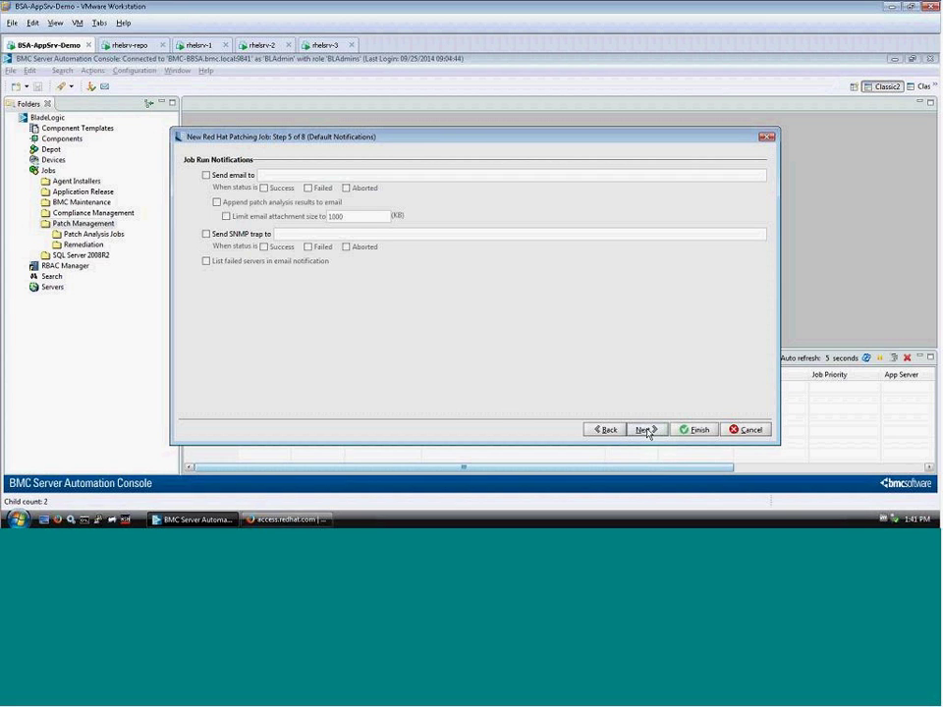
# Keep the default notifications, set the patching job to execute immediately, and finish creating it
pyautogui.click(643, 430)
pyautogui.click(214, 158)
pyautogui.click(690, 433)
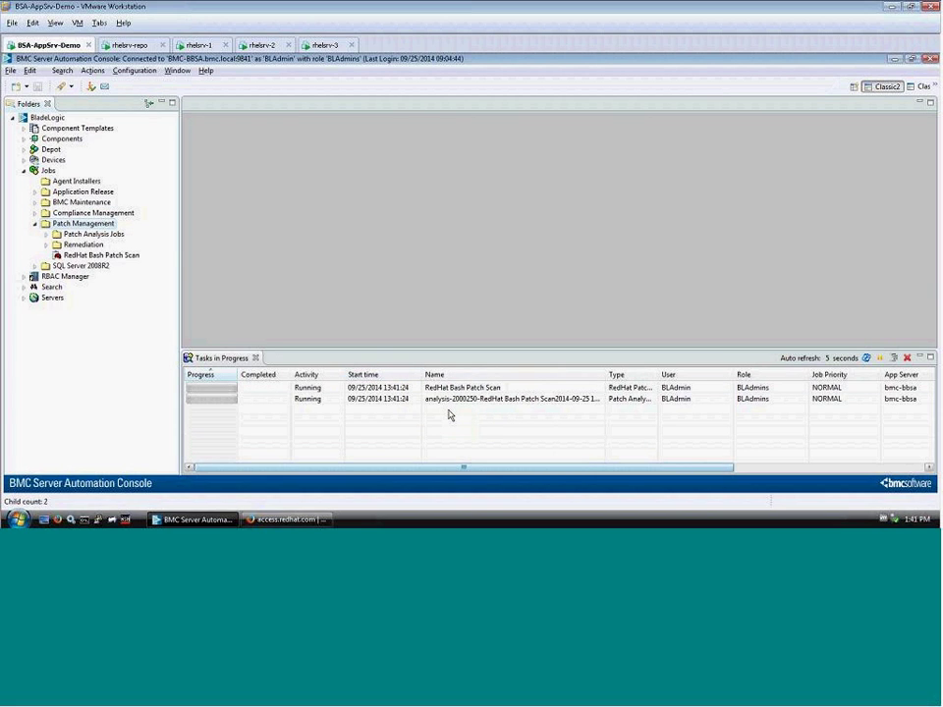
# Show the results of the RedHat Bash Patch Scan job and expand its run to the analysis run
pyautogui.rightClick(122, 257)
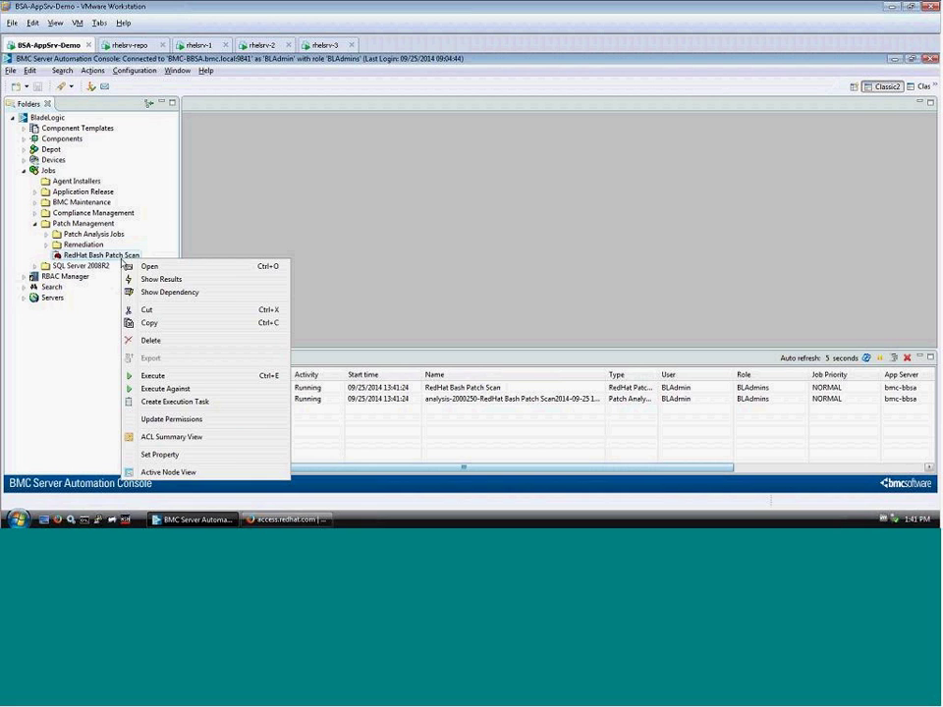
pyautogui.click(173, 280)
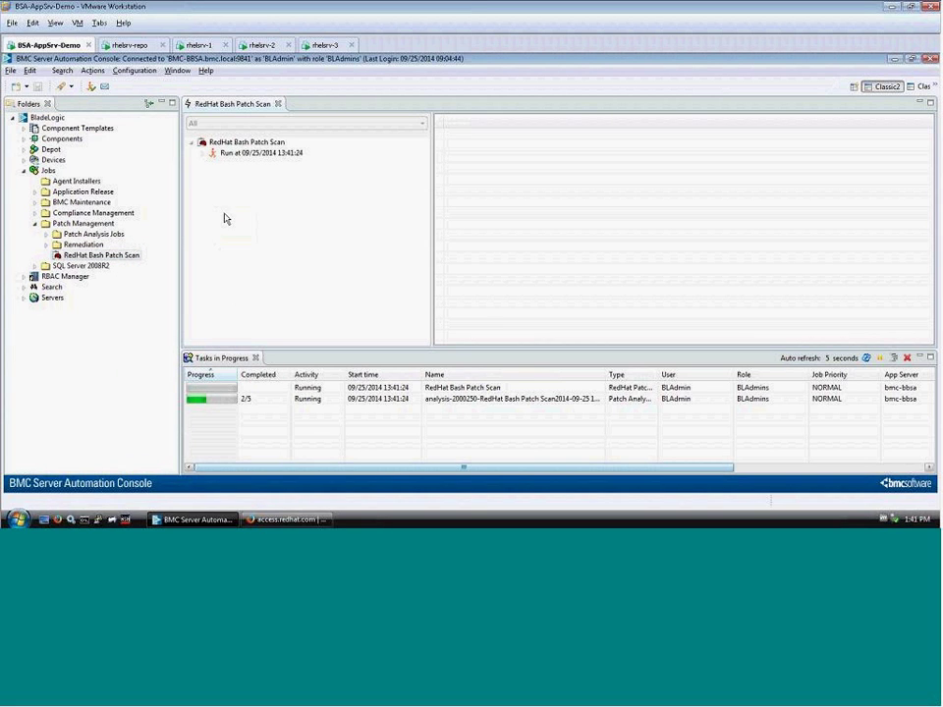
pyautogui.click(204, 154)
pyautogui.click(224, 163)
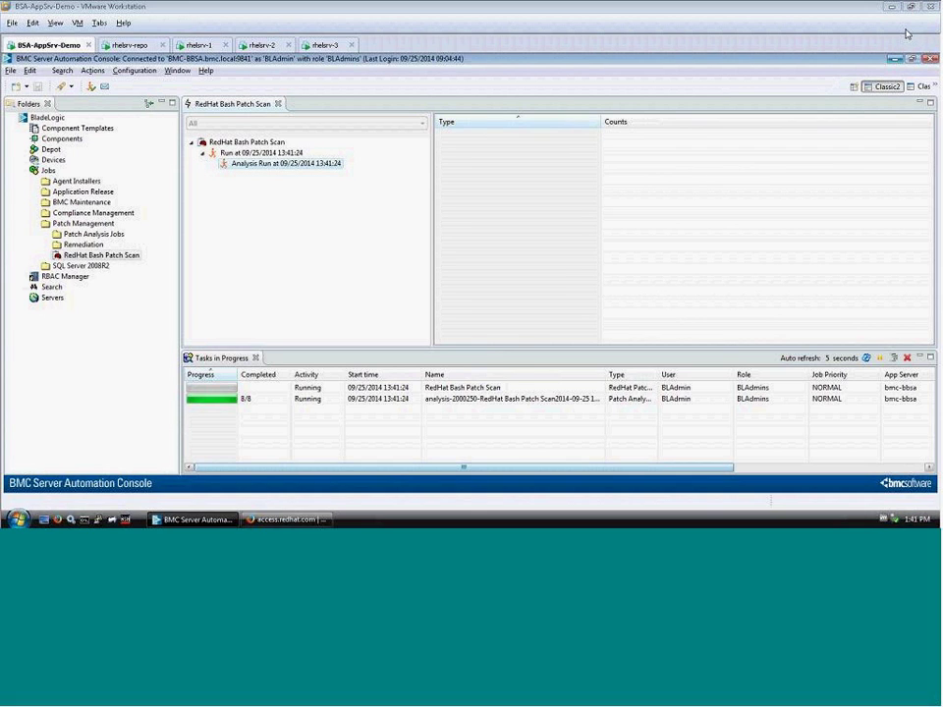
# Expand the analysis run's Server View and examine the missing RPM and errata counts of the Successful Targets
pyautogui.click(201, 157)
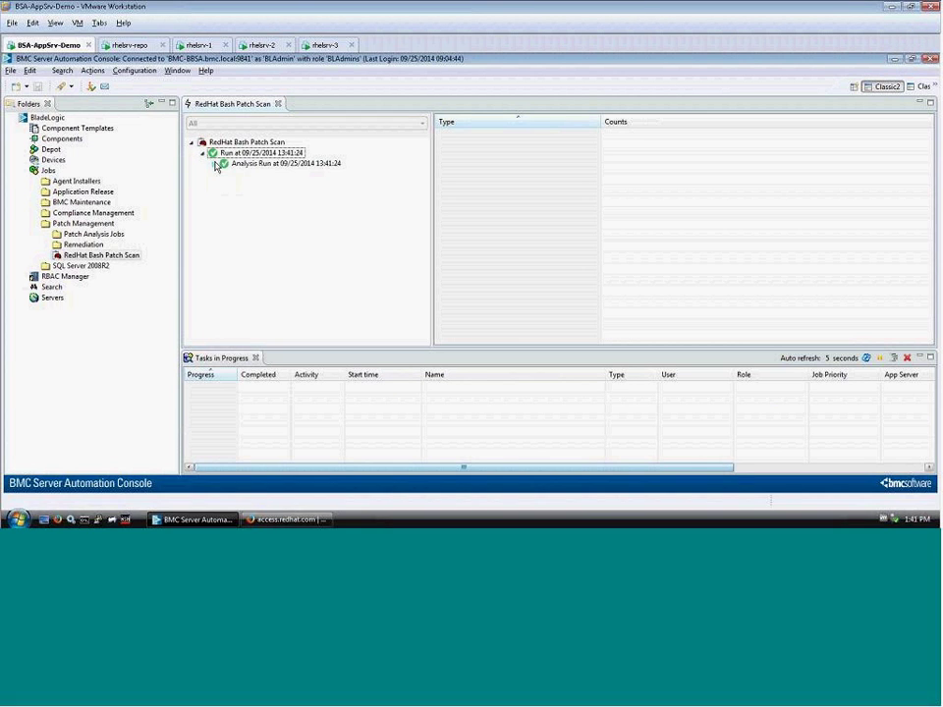
pyautogui.click(214, 165)
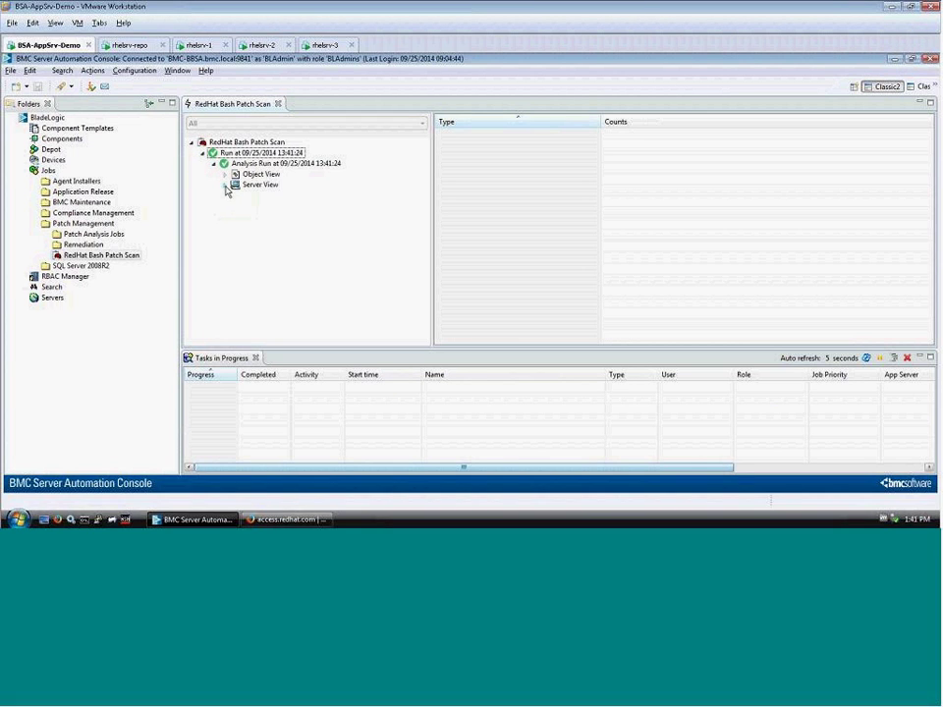
pyautogui.click(225, 184)
pyautogui.click(236, 207)
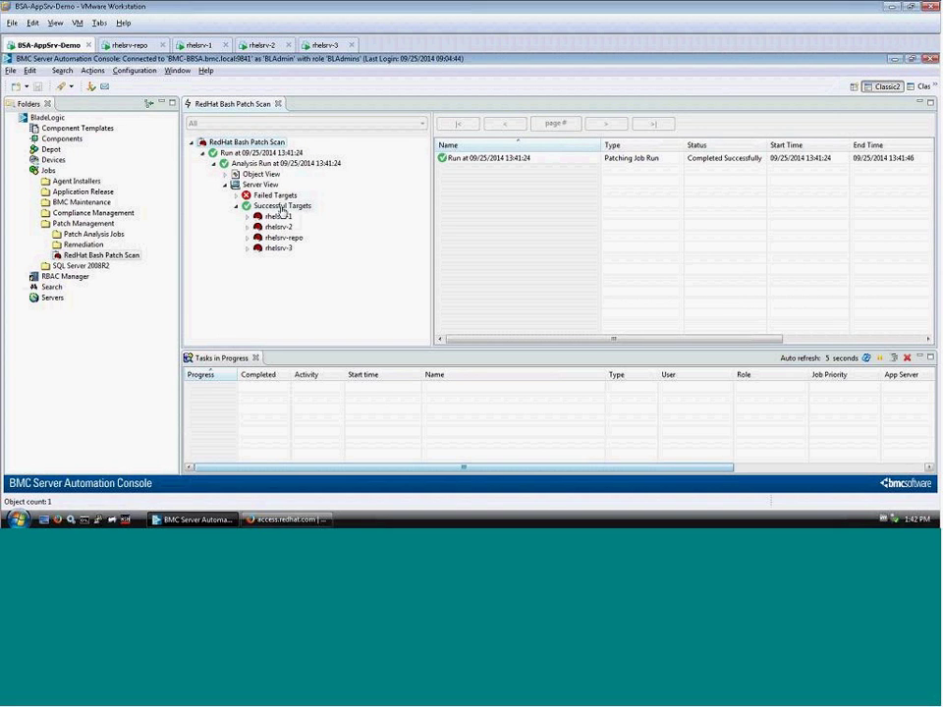
pyautogui.click(280, 208)
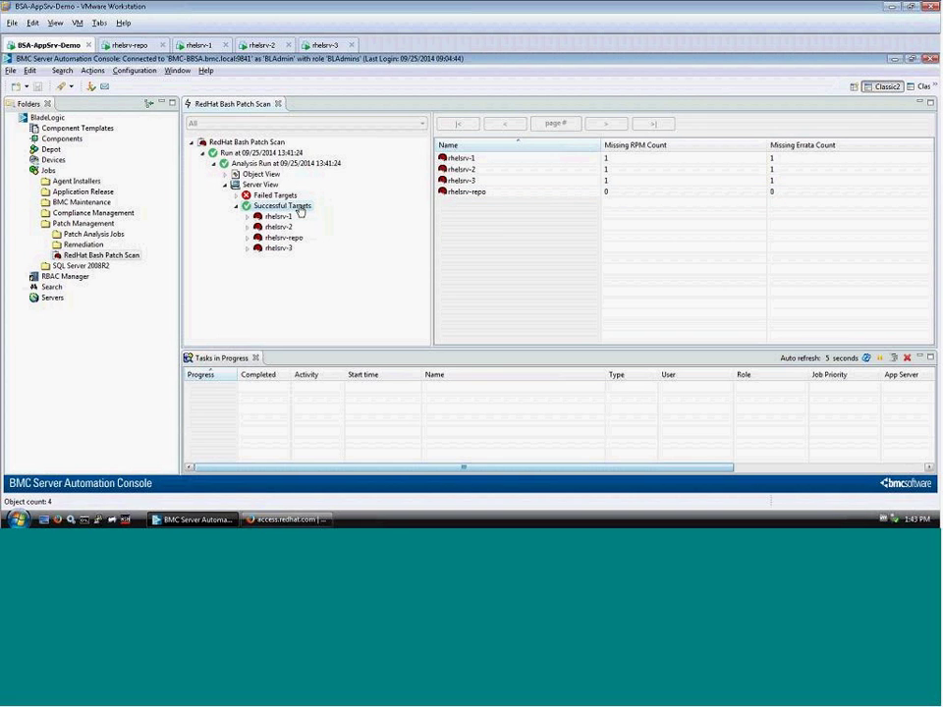
# Start a patch remediation job from the scan's Successful Targets and name it Remediate Bash Scan, keeping the default save folder
pyautogui.rightClick(274, 213)
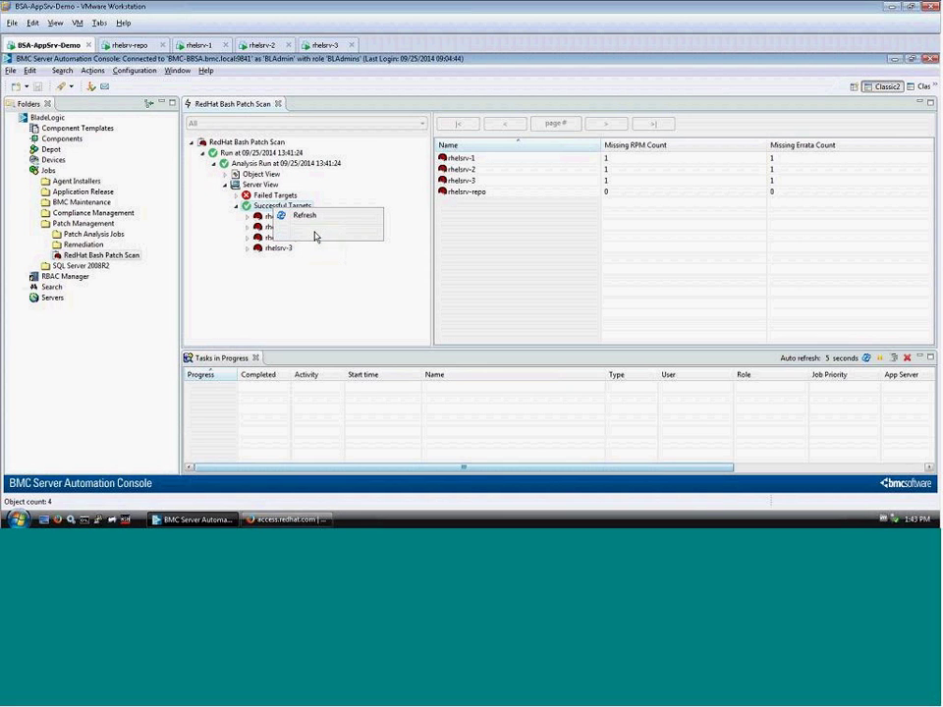
pyautogui.click(314, 236)
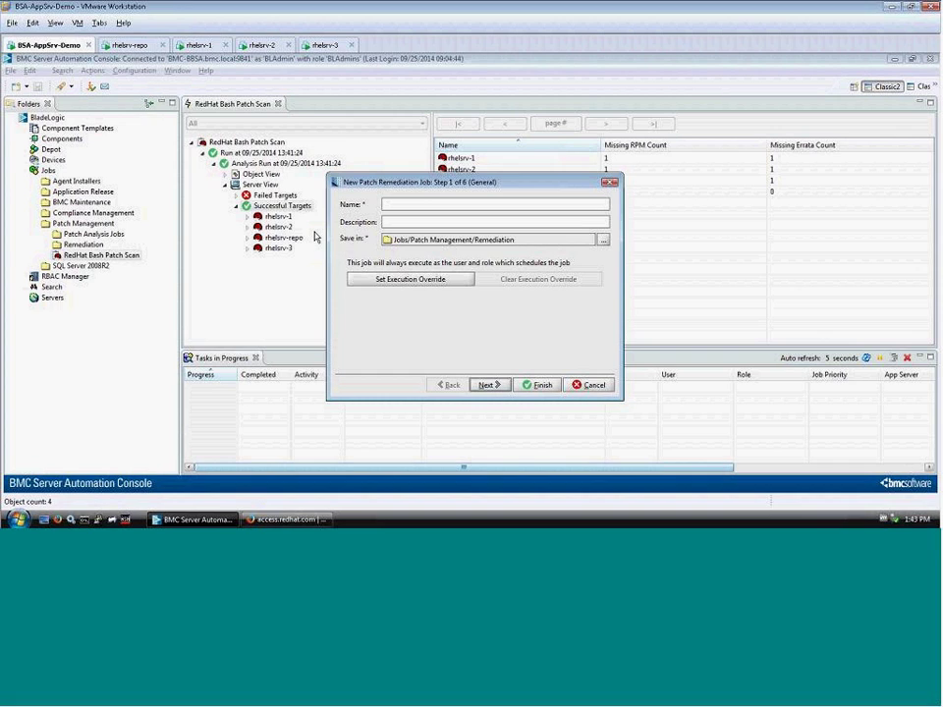
pyautogui.write('Remediate Bash Scan')
pyautogui.click(486, 384)
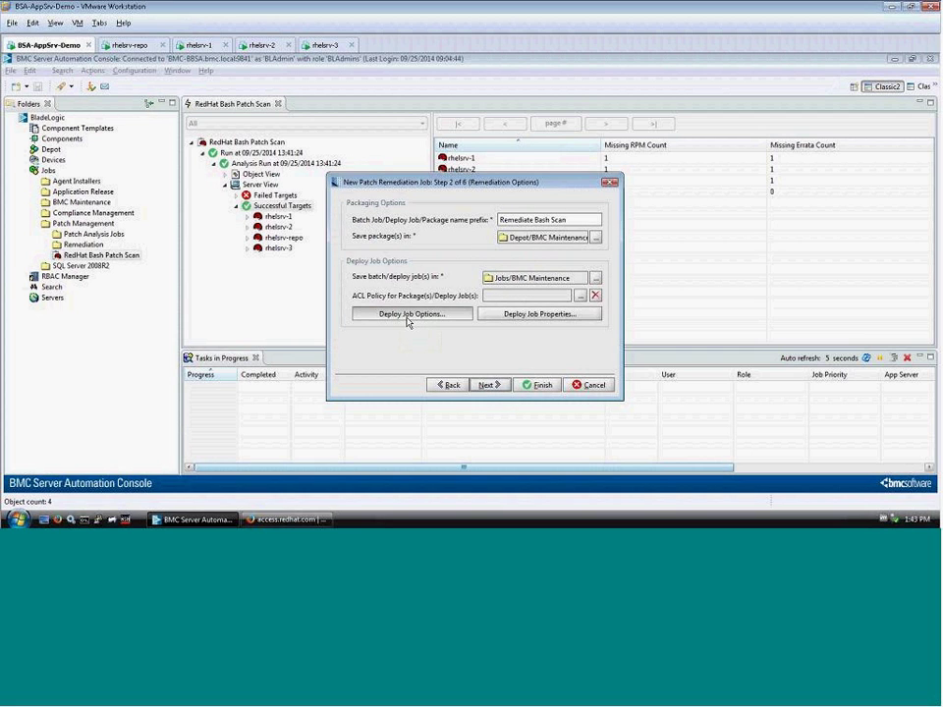
# Review the phases and schedules in the remediation's deploy job options and accept them
pyautogui.click(408, 319)
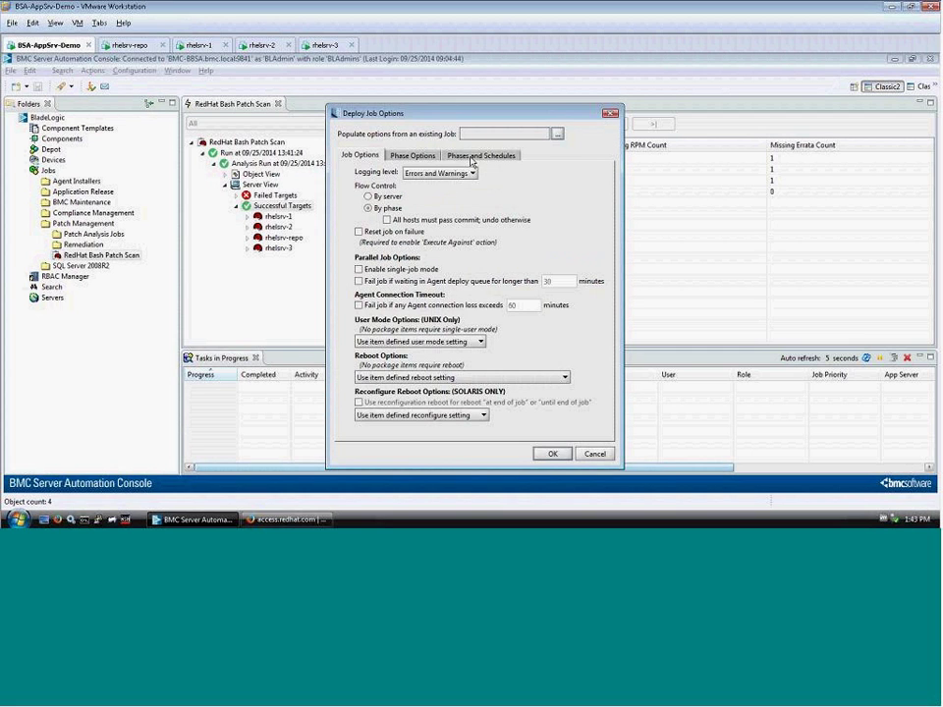
pyautogui.click(471, 157)
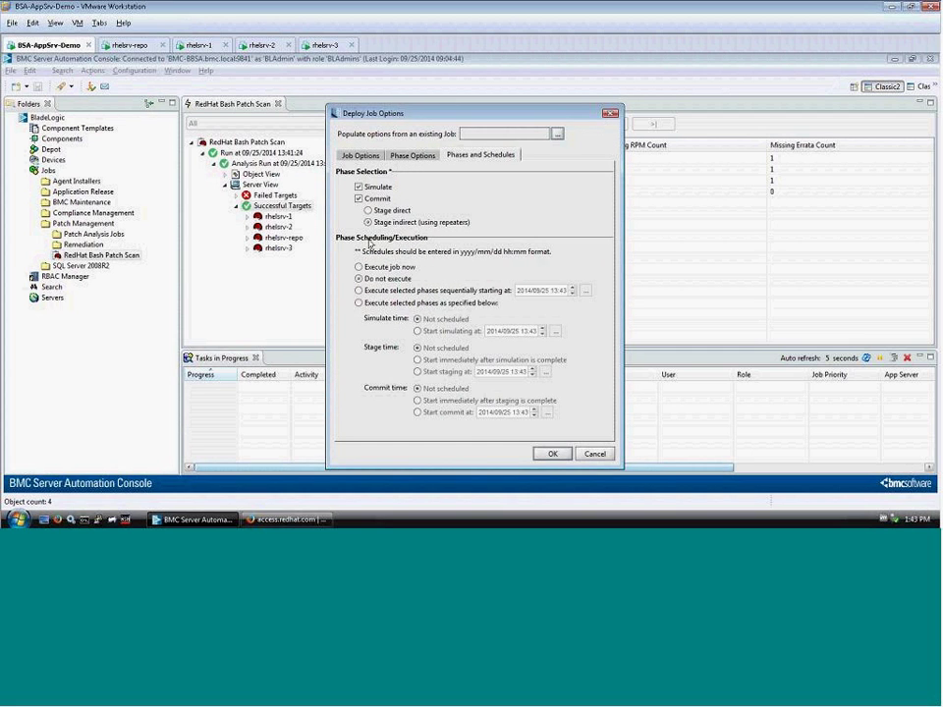
pyautogui.click(550, 454)
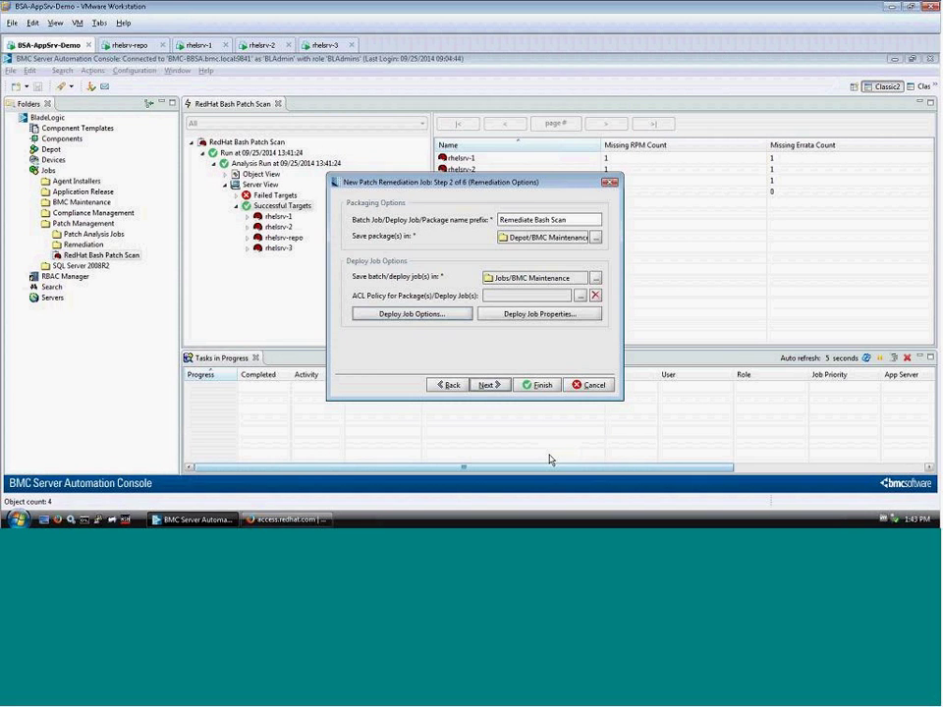
# Set the remediation job to execute now and finish creating it
pyautogui.click(487, 385)
pyautogui.click(487, 385)
pyautogui.click(370, 202)
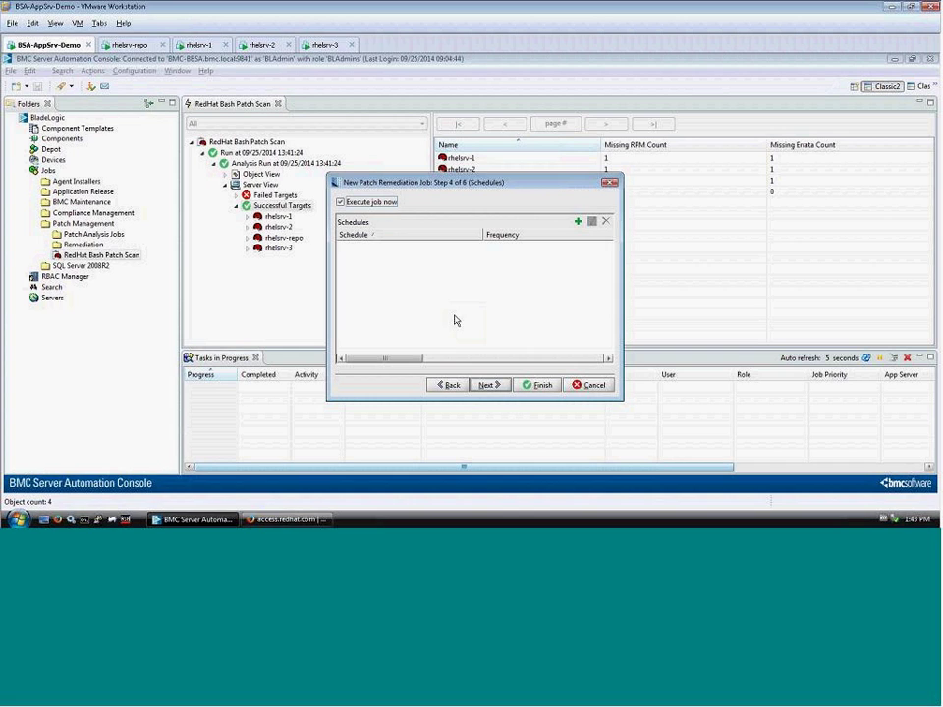
pyautogui.click(538, 386)
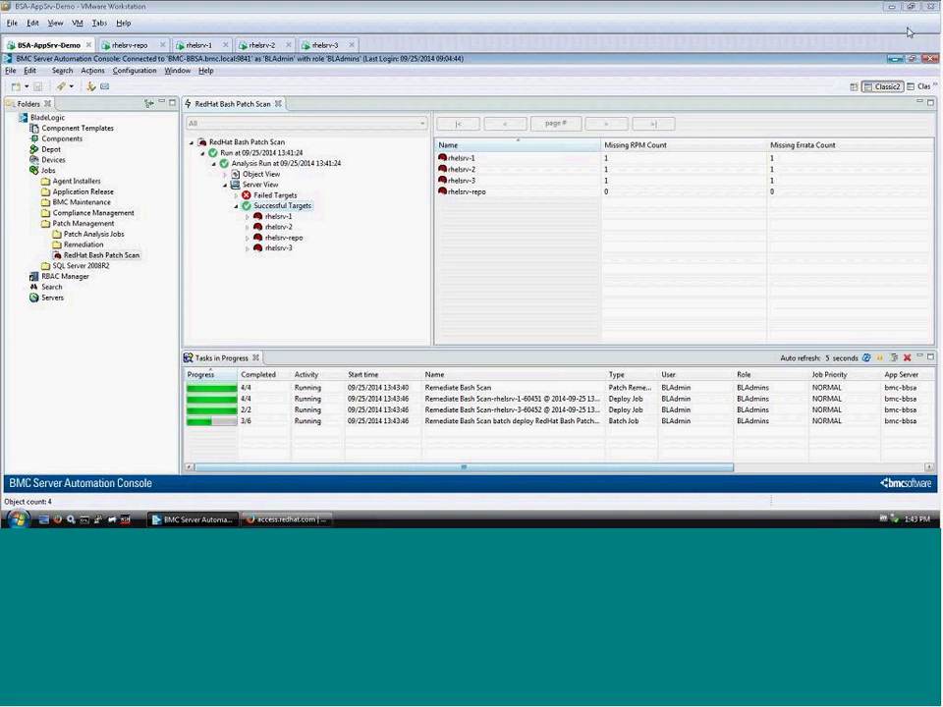
# Show the results of the Remediate Bash Scan job in the Remediation folder and examine the target counts of its run
pyautogui.click(46, 246)
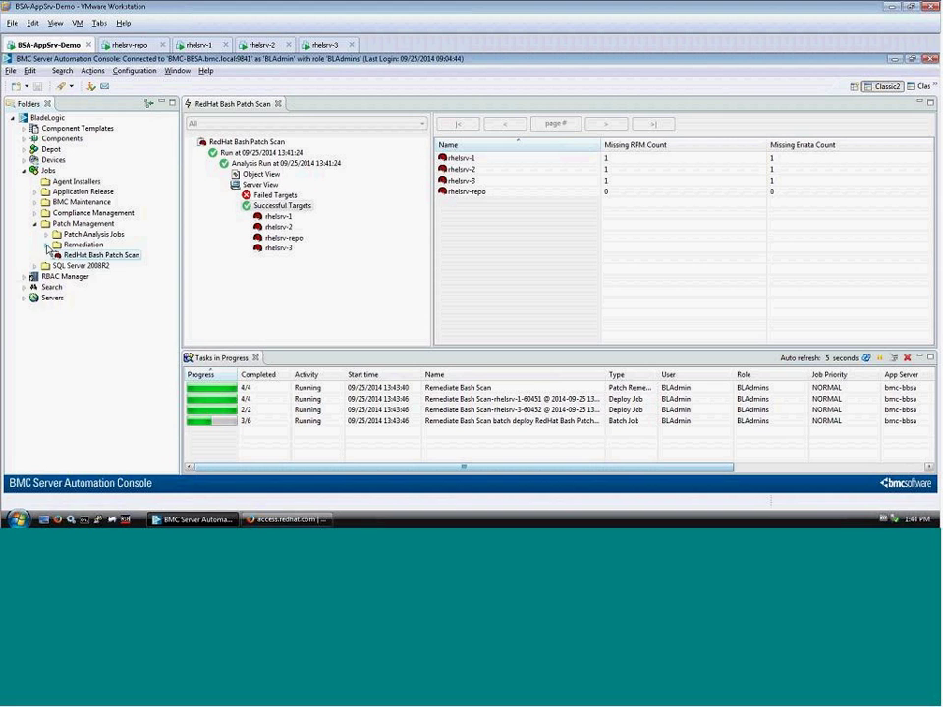
pyautogui.rightClick(85, 266)
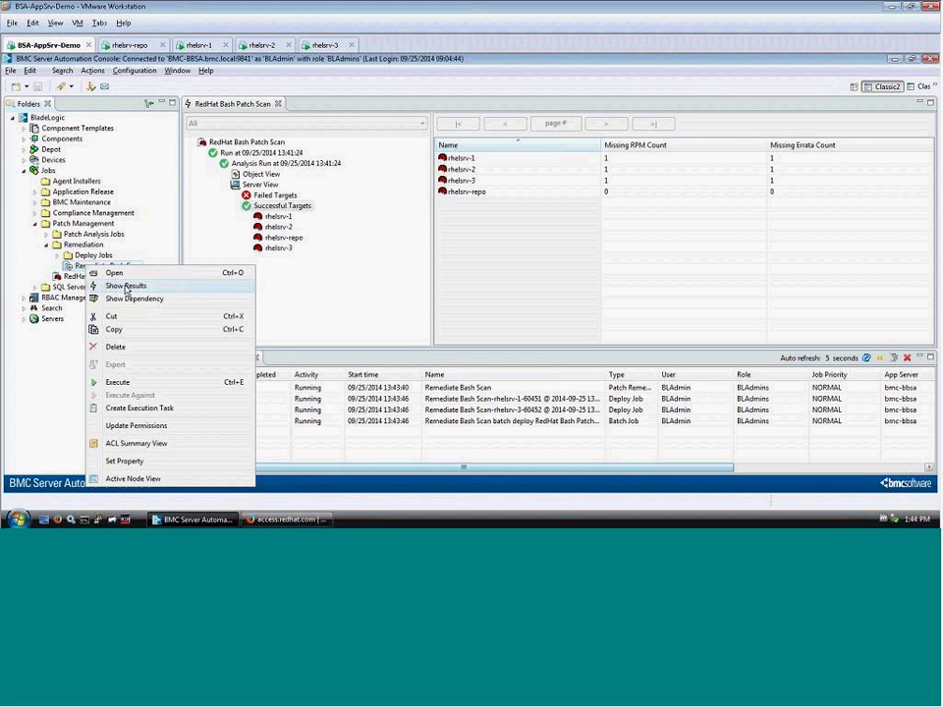
pyautogui.click(120, 274)
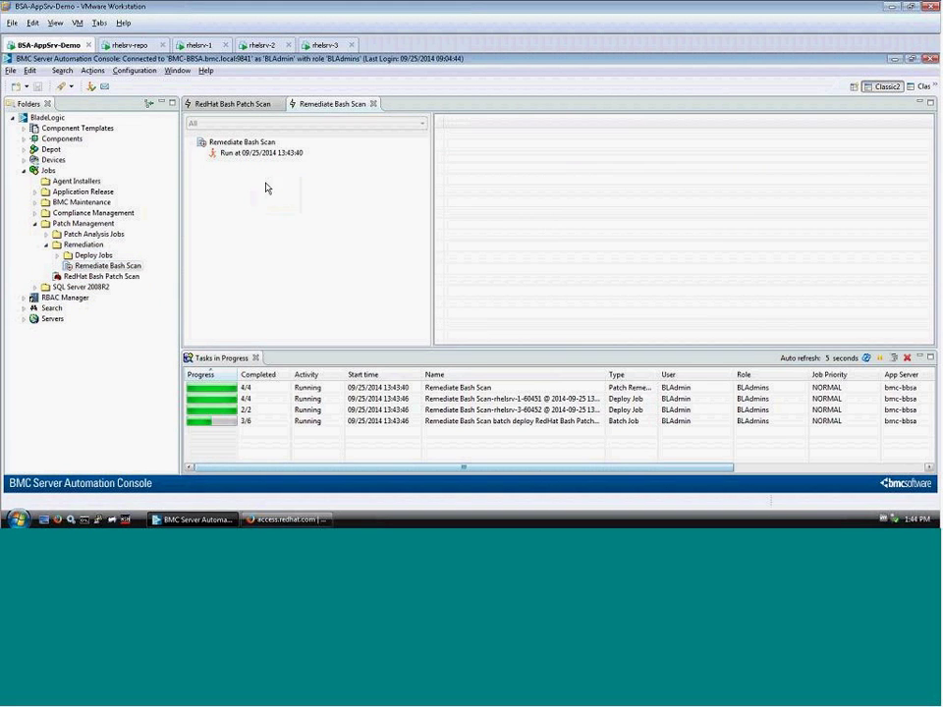
pyautogui.doubleClick(228, 153)
pyautogui.click(239, 164)
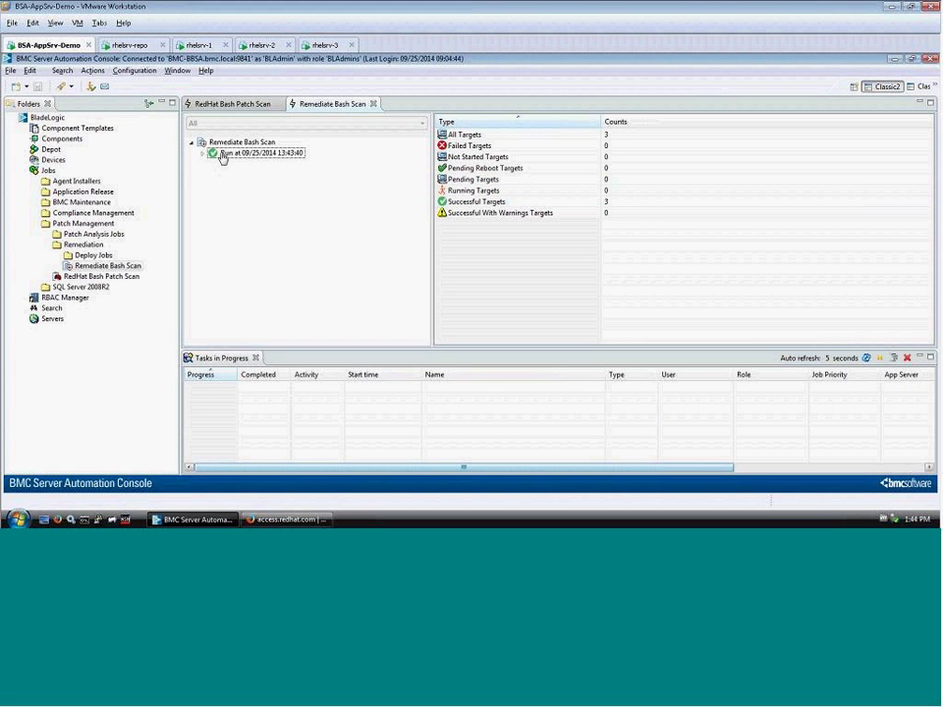
pyautogui.click(620, 201)
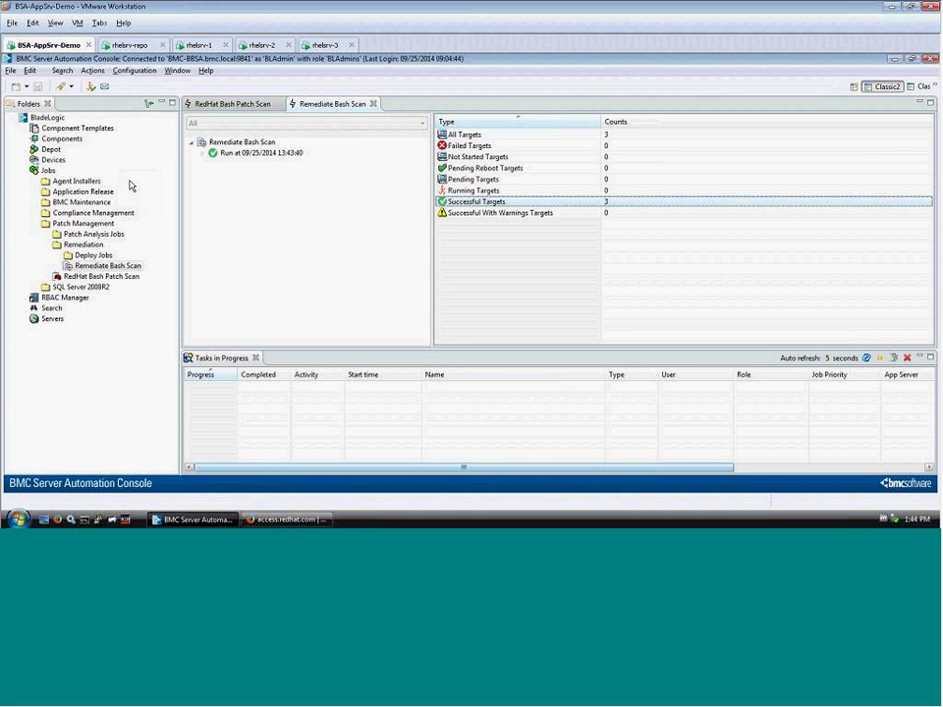
# Browse rhelsrv-1 in the All Red Hat server group and examine its BASH Injection Vulnerability Check under Extended Objects
pyautogui.click(23, 170)
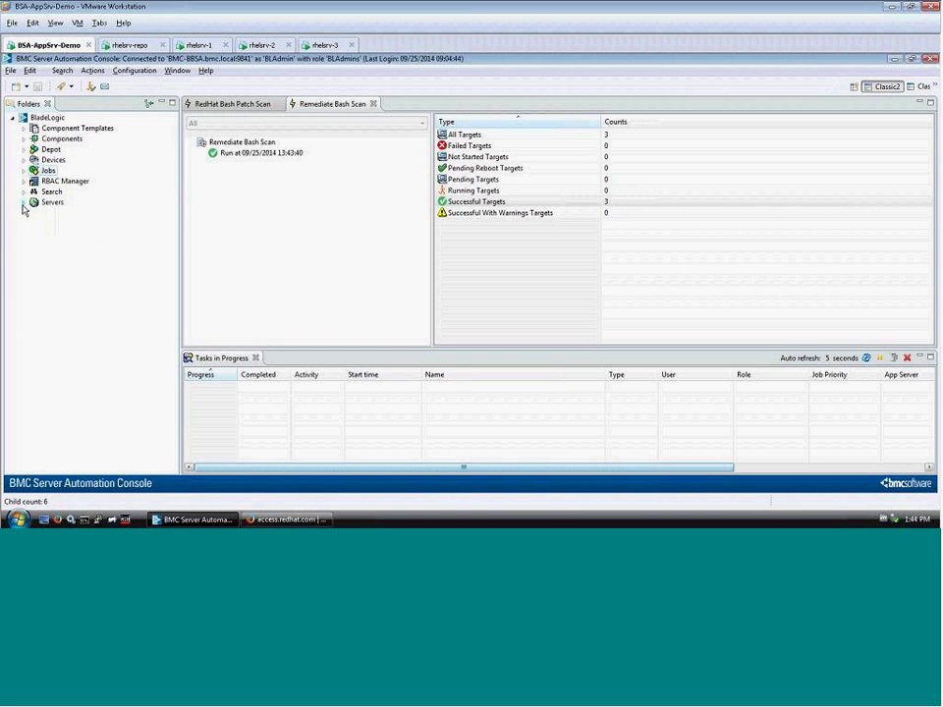
pyautogui.click(24, 202)
pyautogui.rightClick(115, 280)
pyautogui.click(145, 272)
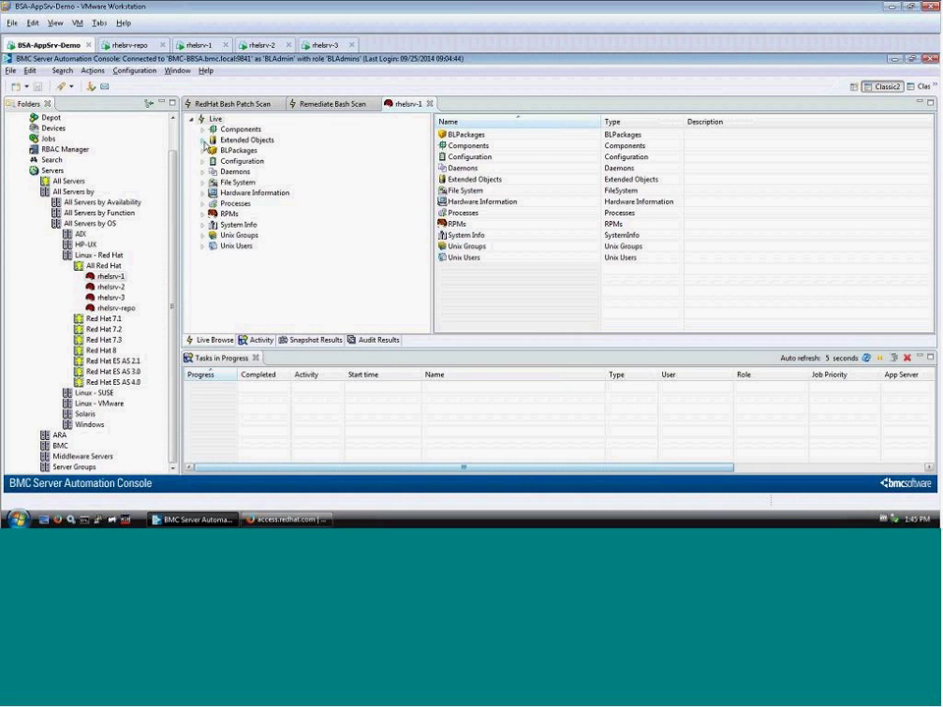
pyautogui.click(203, 141)
pyautogui.click(254, 152)
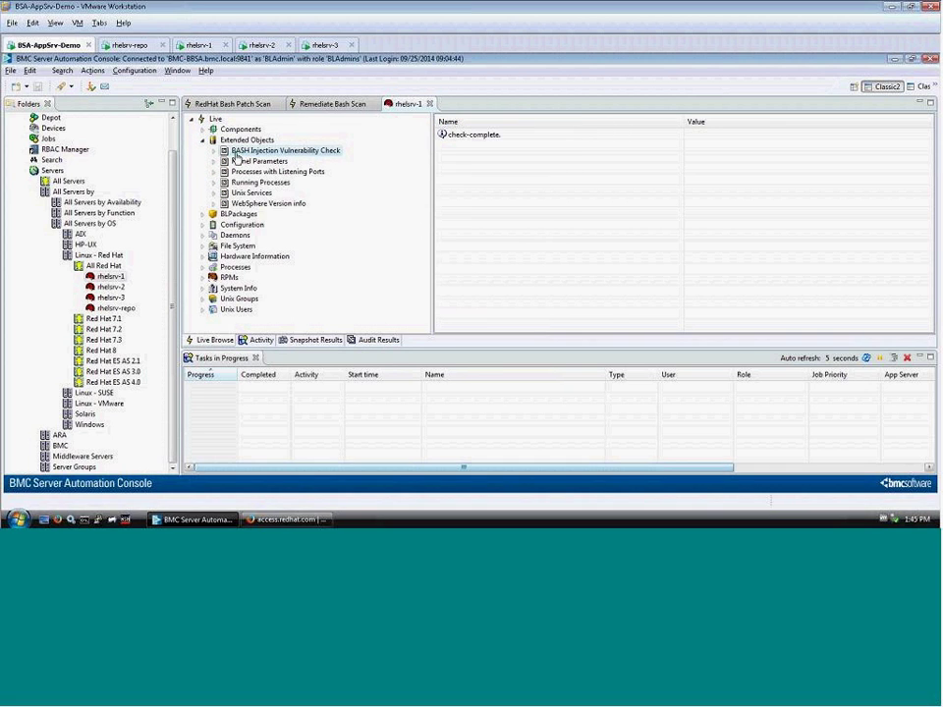
pyautogui.click(492, 138)
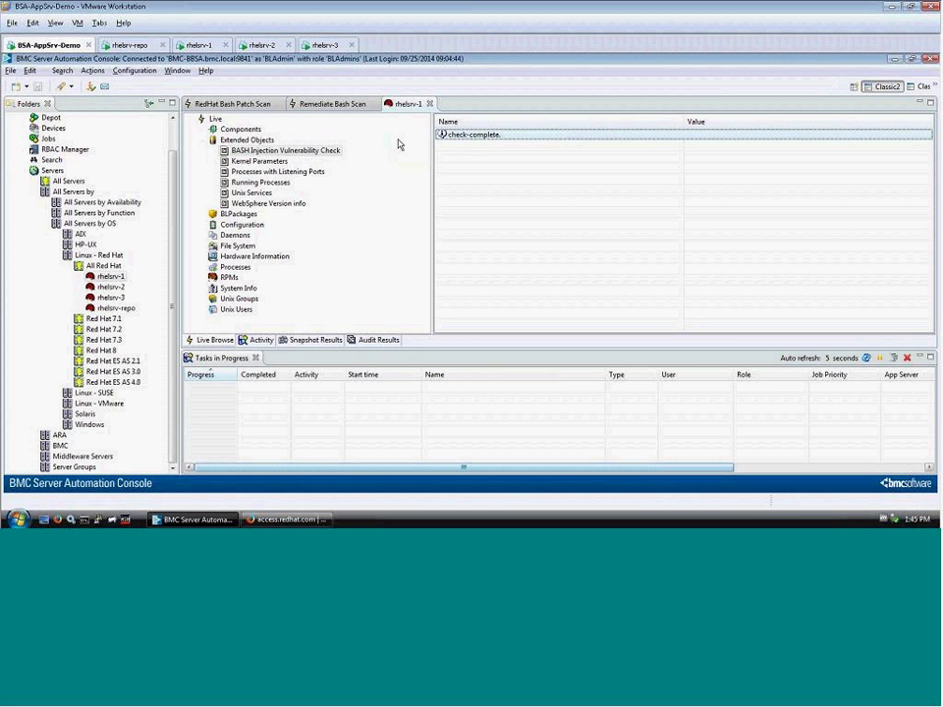
# Browse rhelsrv-2 and run its BASH Injection Vulnerability Check under Extended Objects
pyautogui.rightClick(116, 287)
pyautogui.click(137, 280)
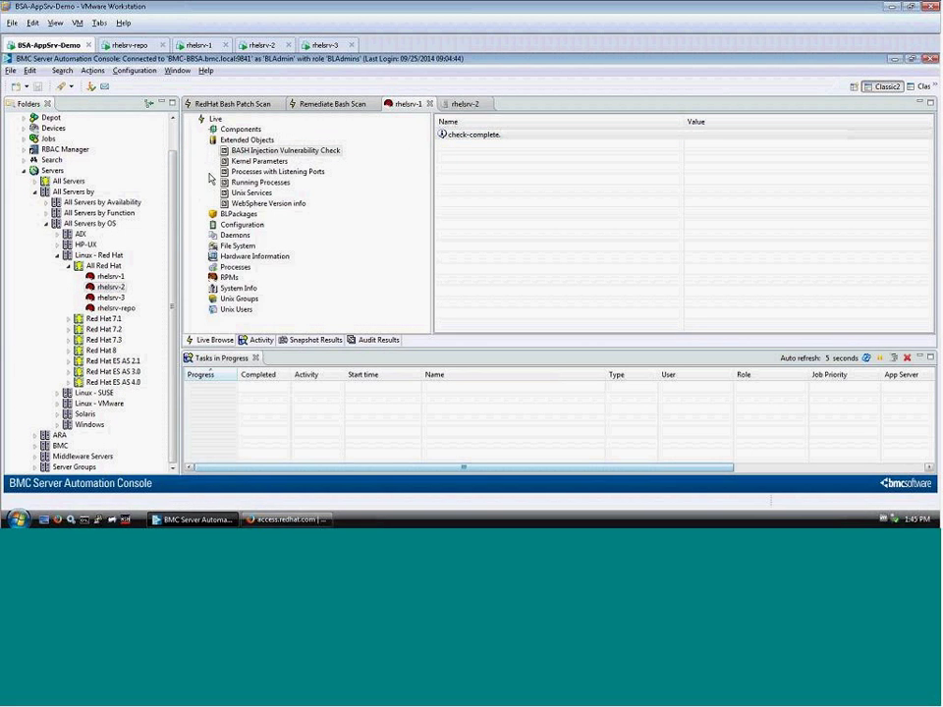
pyautogui.click(213, 140)
pyautogui.click(327, 149)
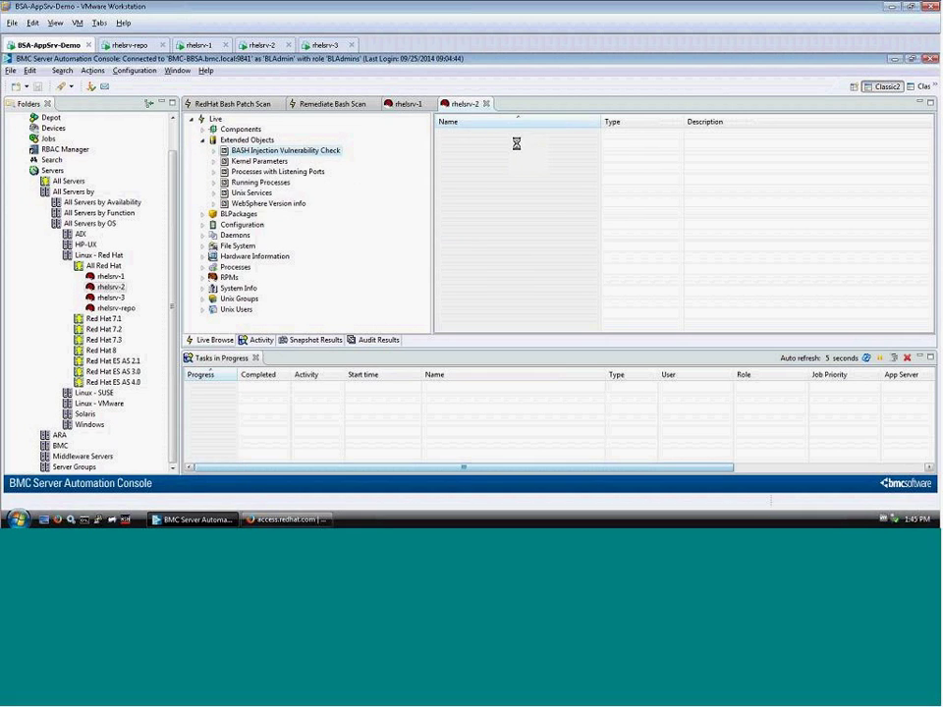